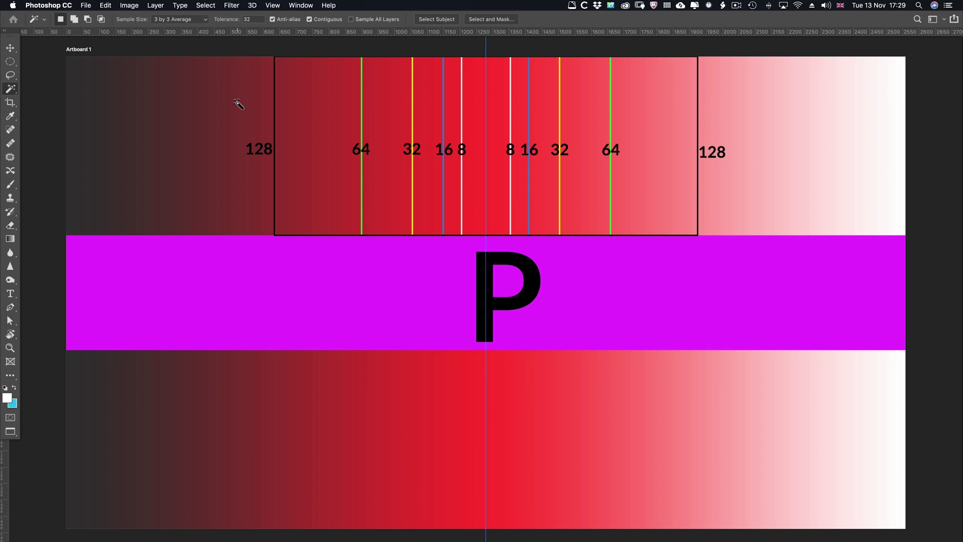
# Step: Return to the Magic Wand, check its tool presets, and keep sample size at 3 by 3 Average
pyautogui.hotkey('shift', 'w')
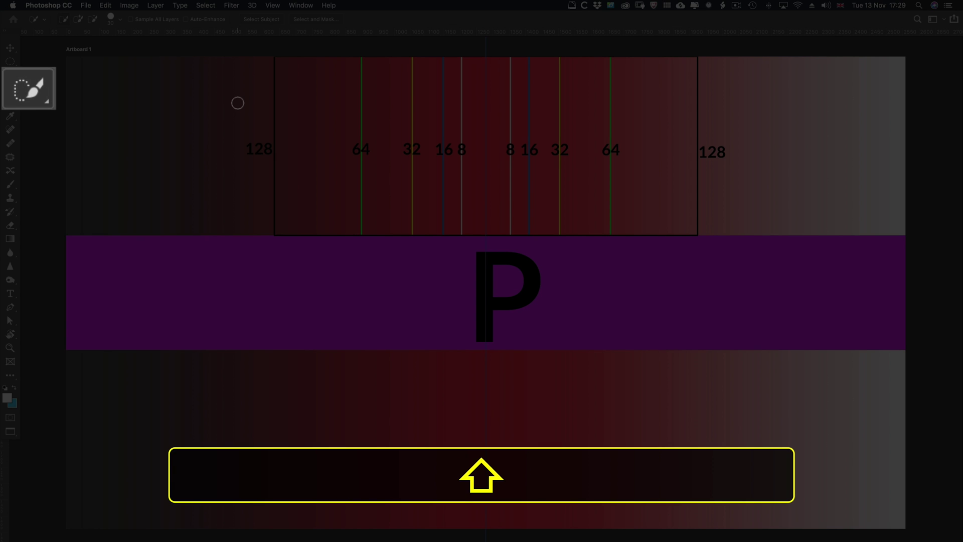
pyautogui.hotkey('shift', 'w')
pyautogui.hotkey('shift', 'w')
pyautogui.hotkey('shift', 'w')
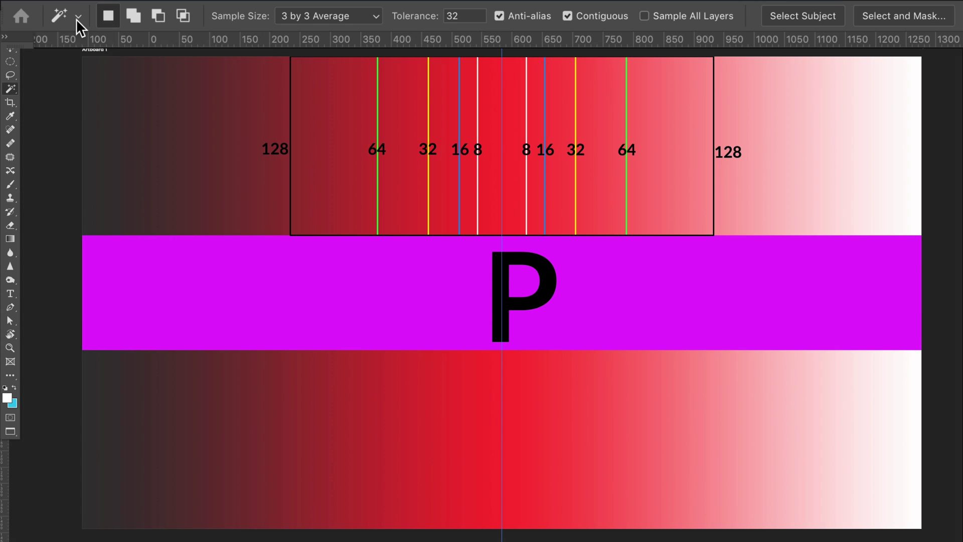
pyautogui.click(77, 18)
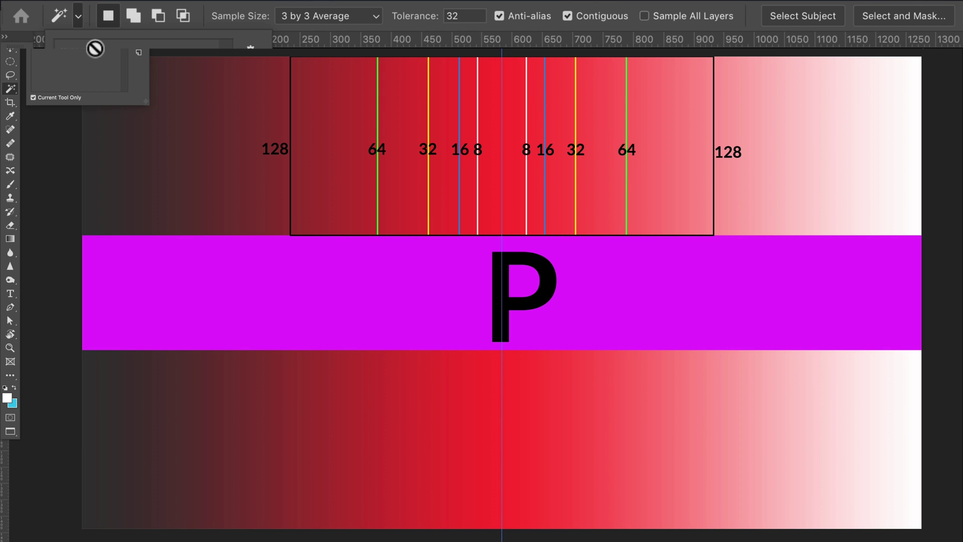
pyautogui.click(106, 13)
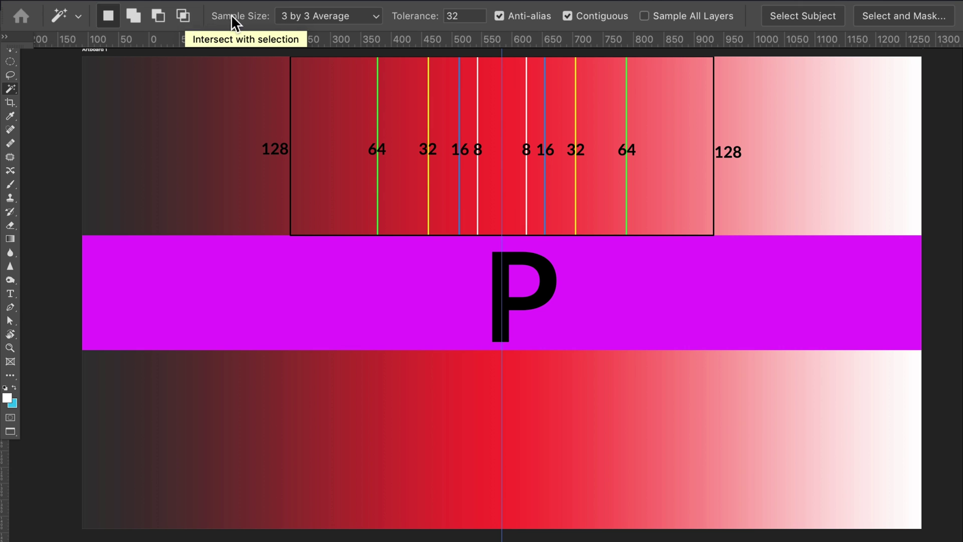
pyautogui.click(306, 16)
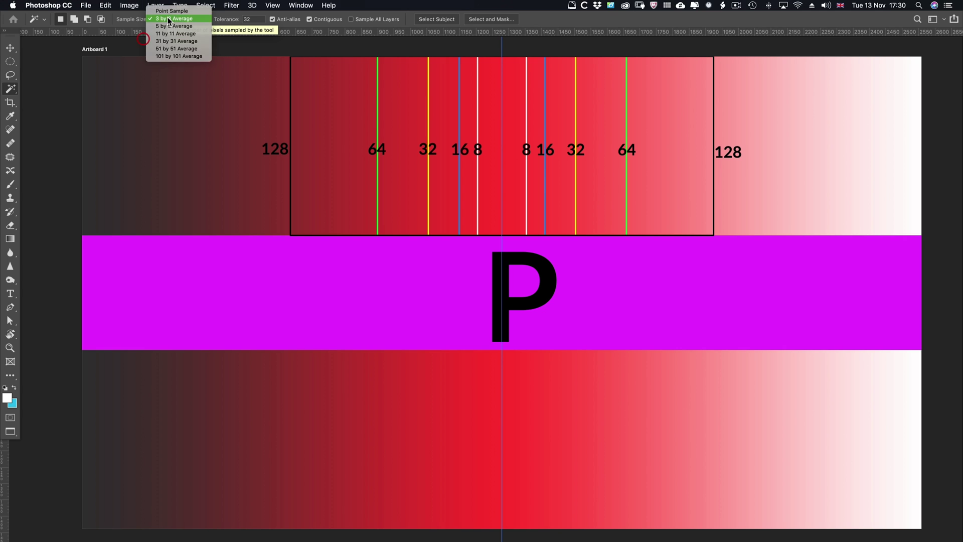
pyautogui.click(144, 42)
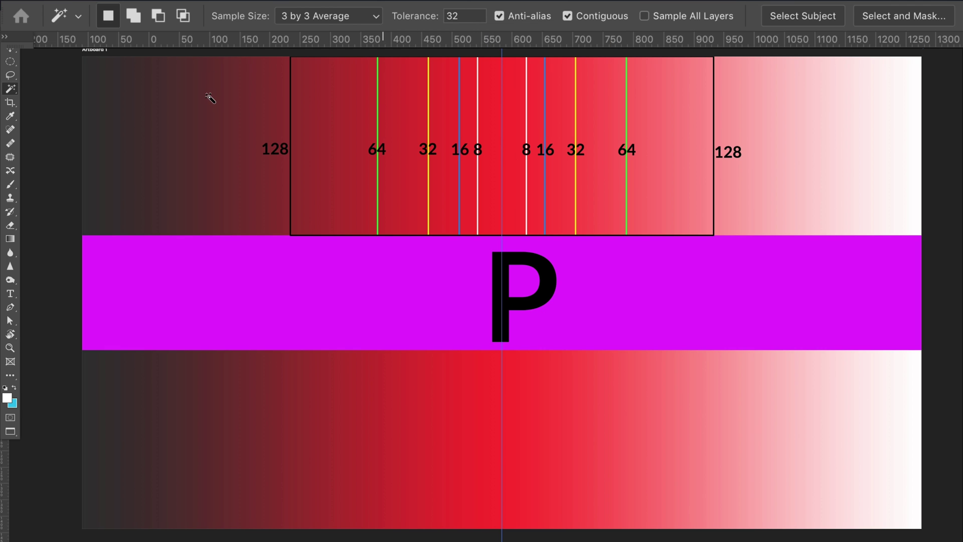
# Step: Try a Magic Wand tolerance of 255, then settle on a tolerance of 32
pyautogui.click(420, 10)
pyautogui.write('0')
pyautogui.press('BackSpace')
pyautogui.write('255')
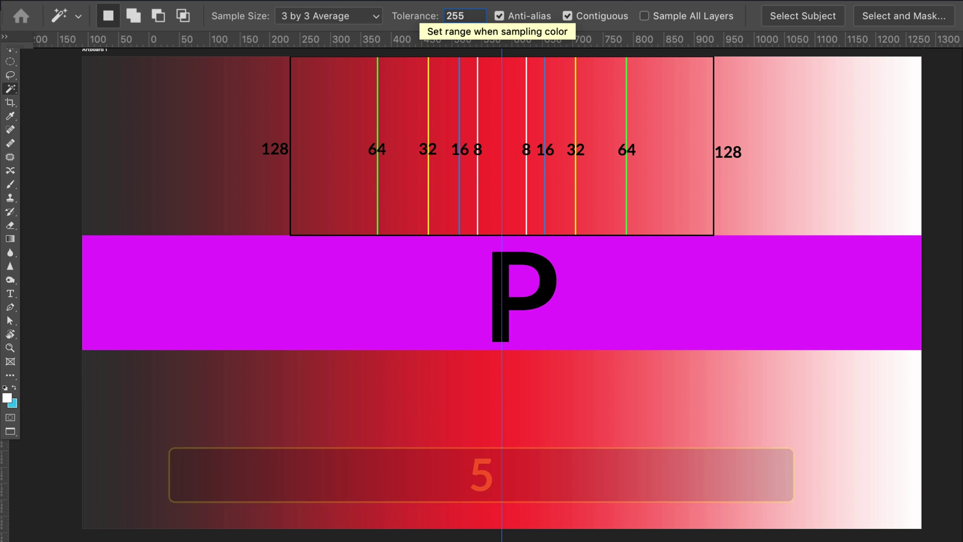
pyautogui.click(416, 22)
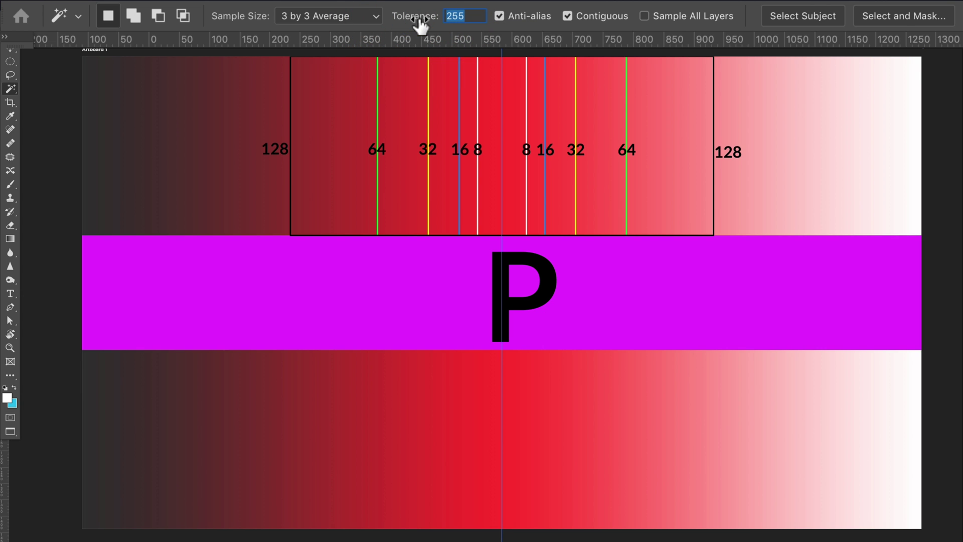
pyautogui.write('32')
pyautogui.press('Return')
pyautogui.press('Return')
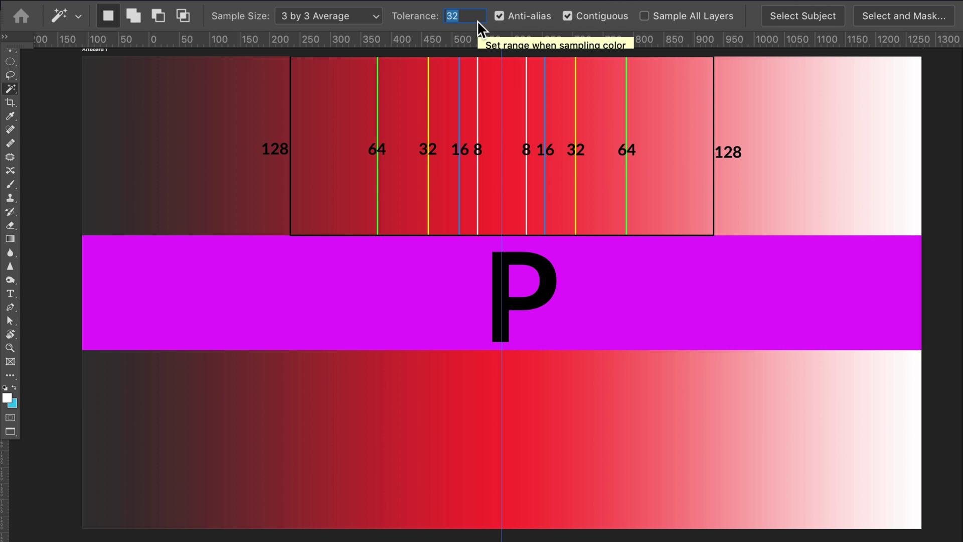
pyautogui.press('Return')
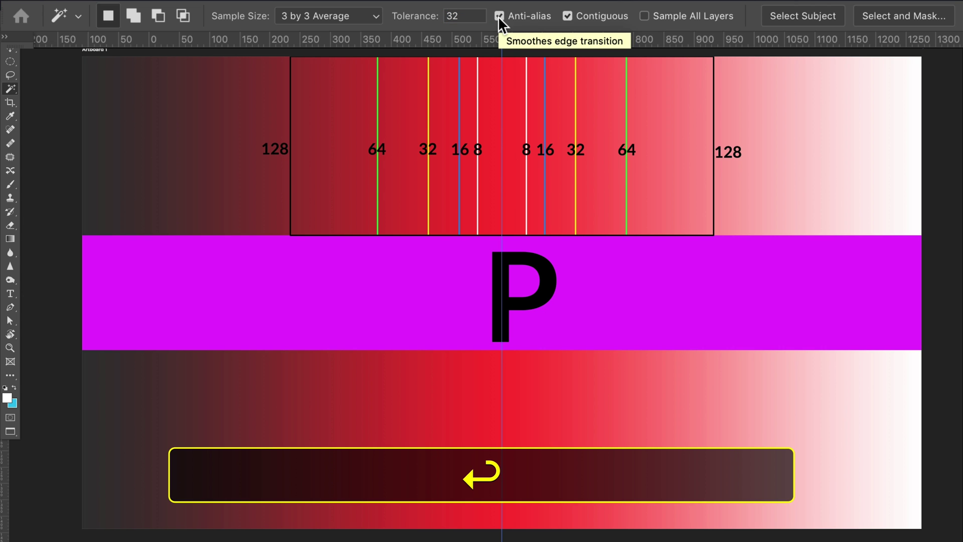
# Step: Zoom in on the P and test its text anti-aliasing off, then back to Sharp, without committing
pyautogui.press('z')
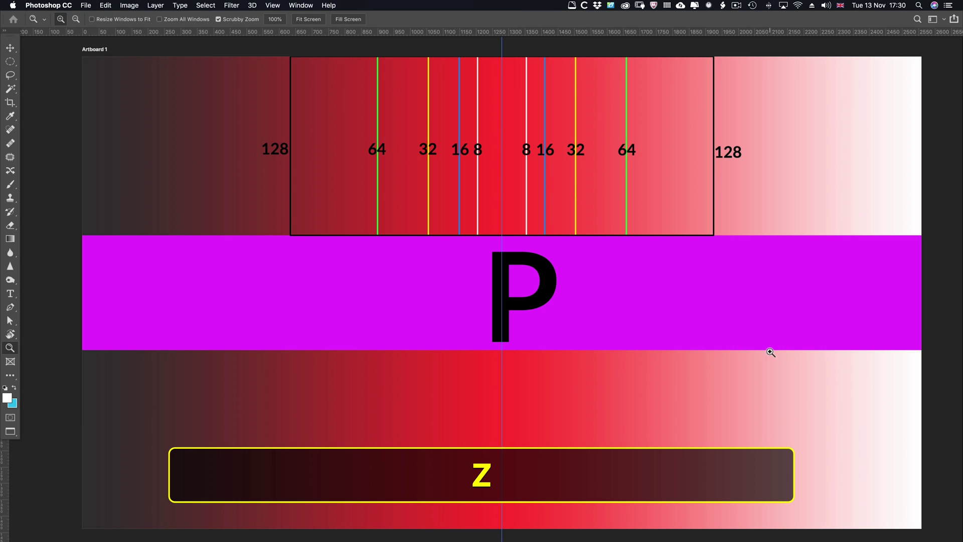
pyautogui.moveTo(517, 250); pyautogui.dragTo(253, 241)
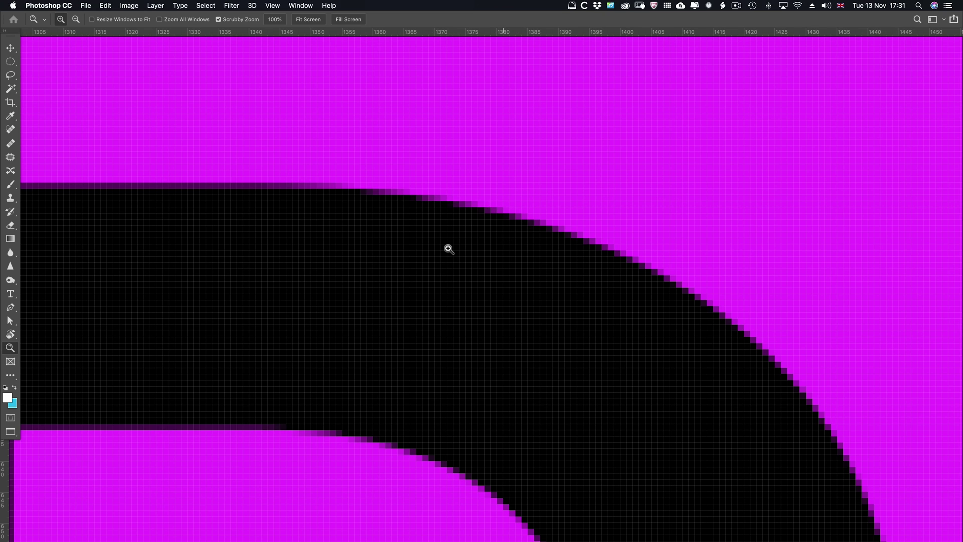
pyautogui.press('t')
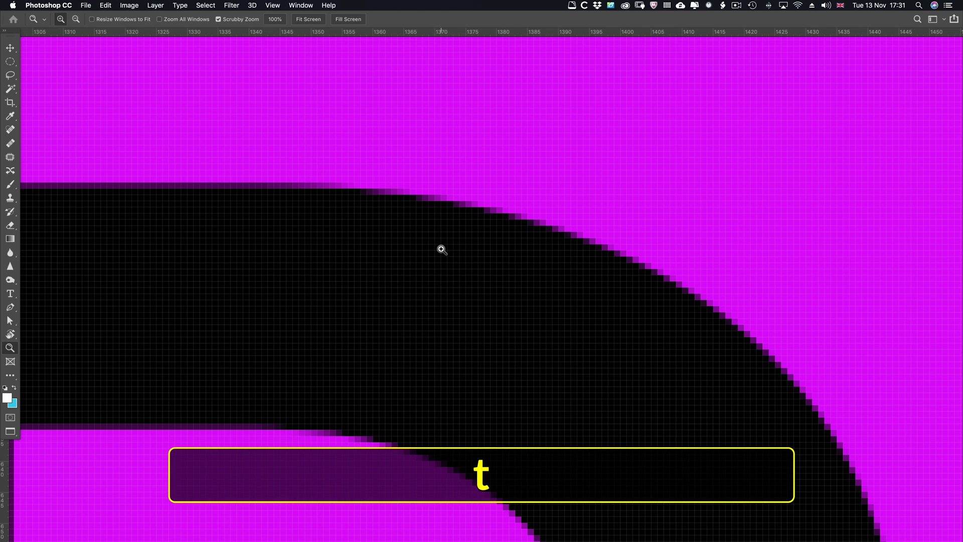
pyautogui.click(424, 236)
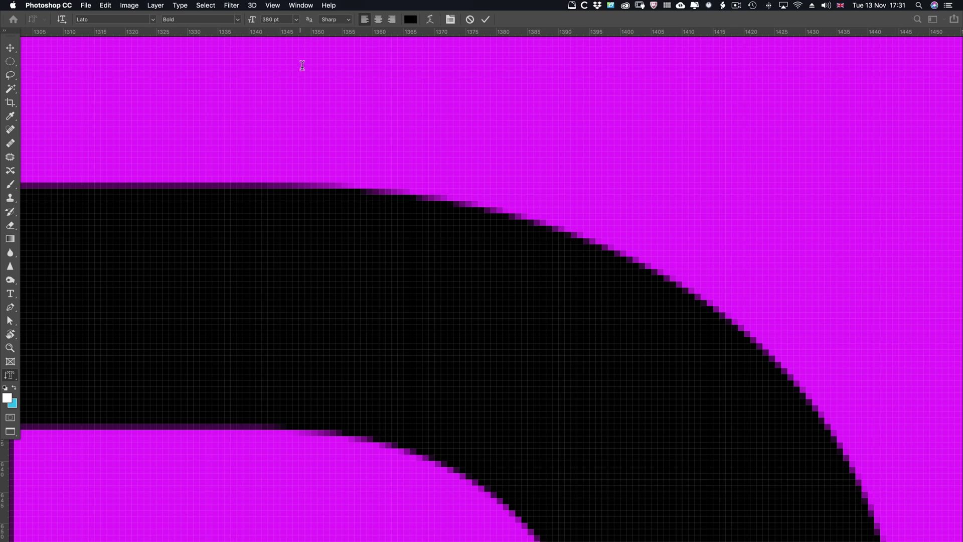
pyautogui.click(326, 19)
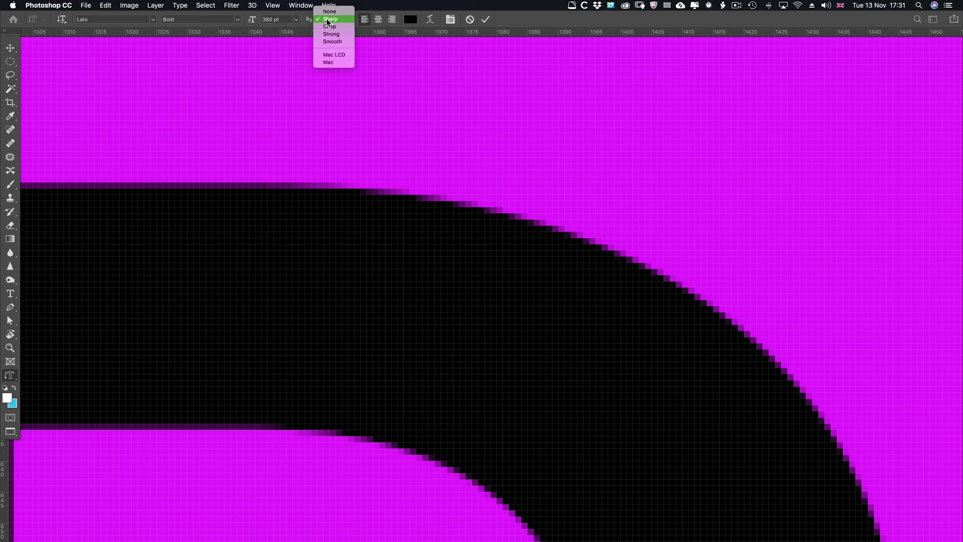
pyautogui.click(327, 12)
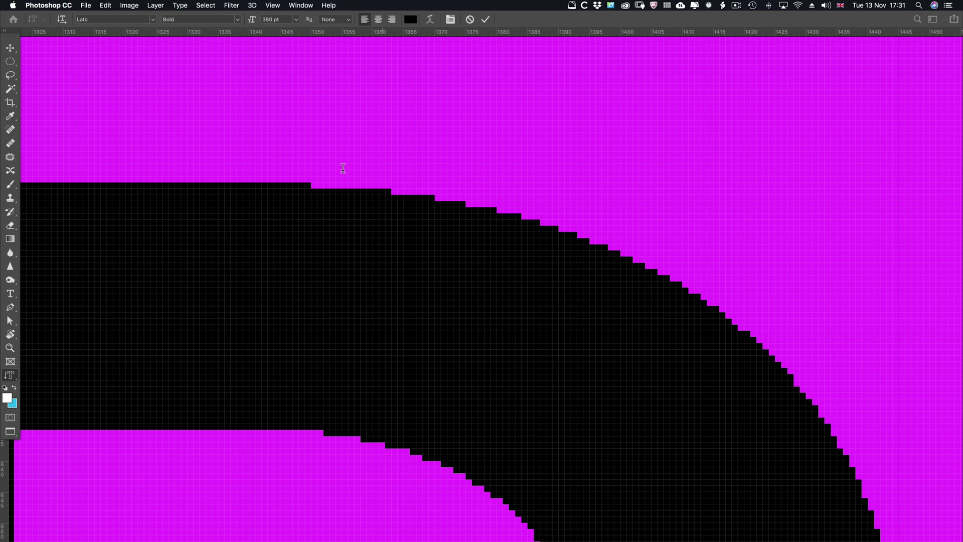
pyautogui.click(326, 21)
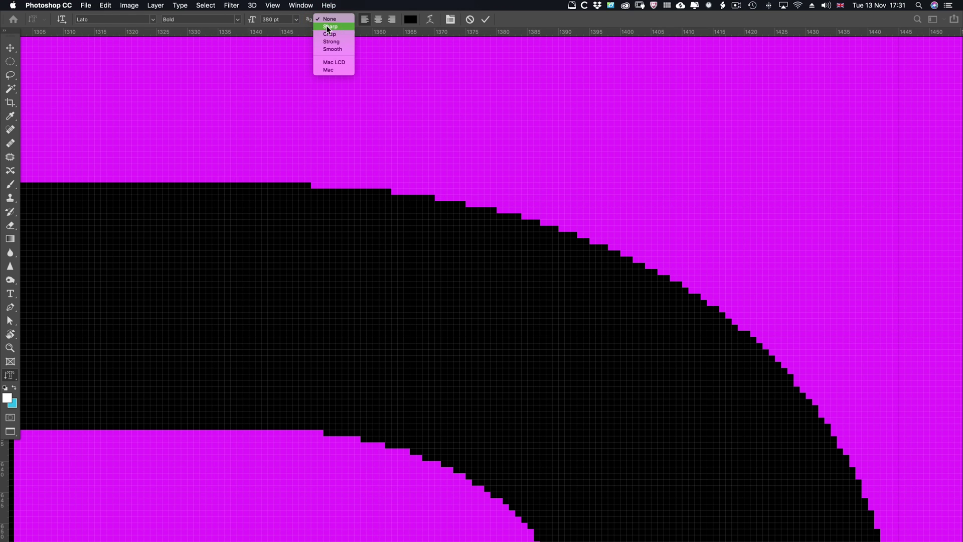
pyautogui.click(326, 25)
pyautogui.click(470, 19)
# Step: Fit the artboard in view, show the Layers panel and make Layer 2 active
pyautogui.press('super+0')
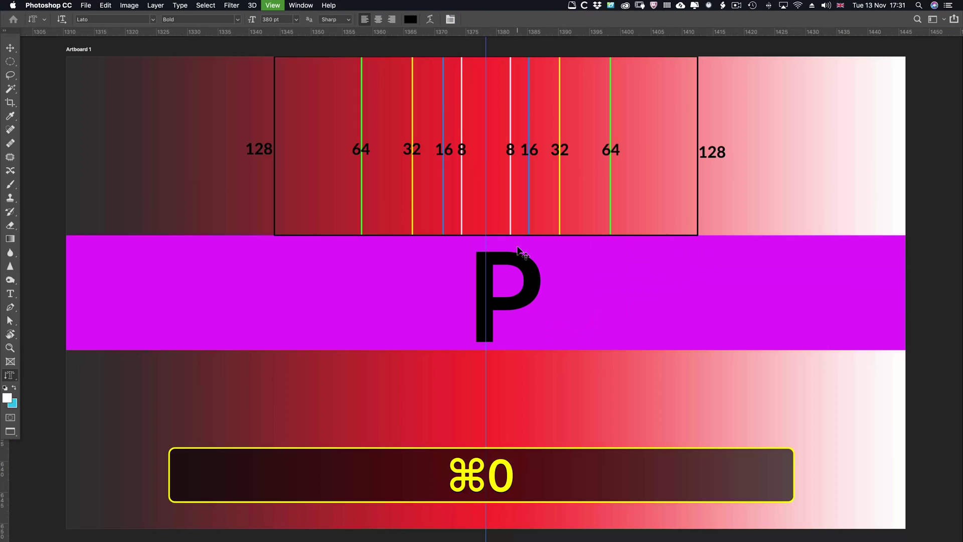
pyautogui.press('F7')
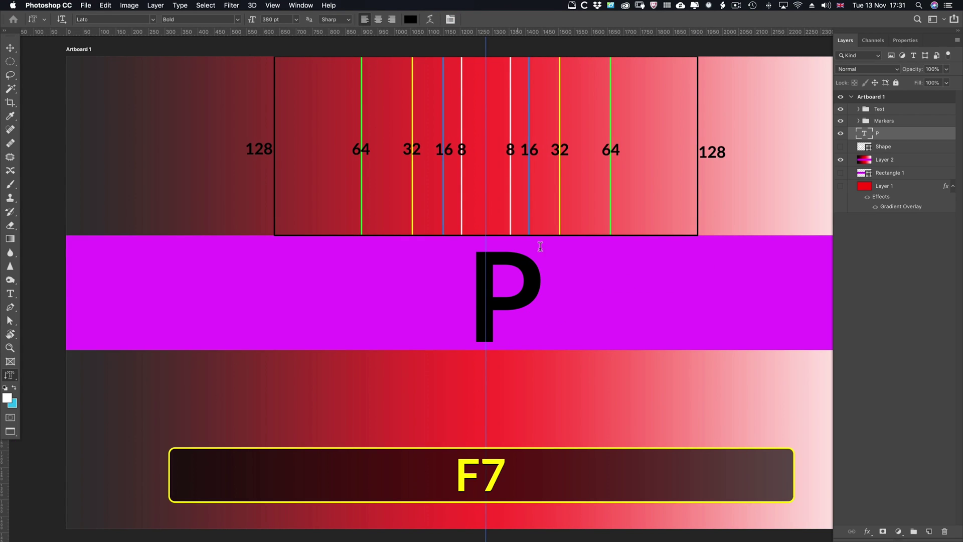
pyautogui.click(881, 160)
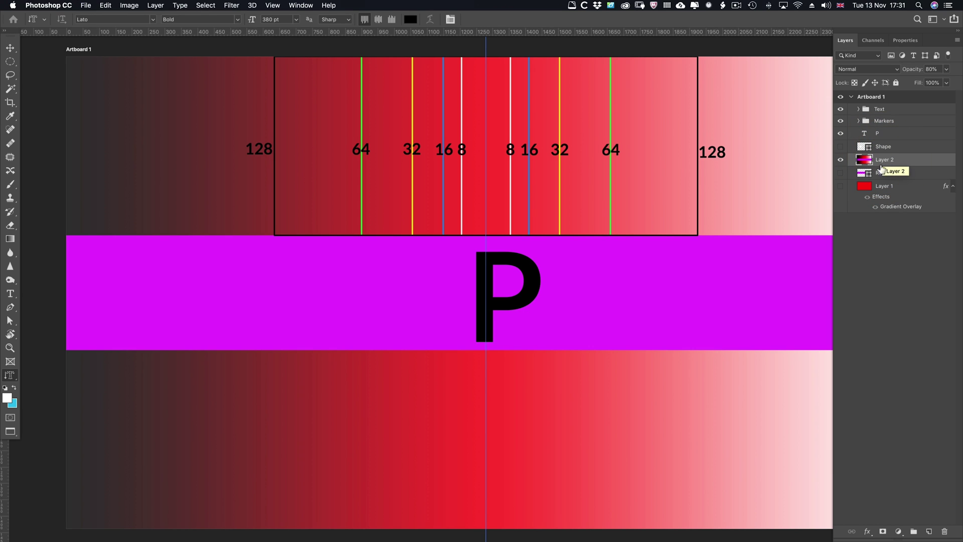
# Step: Compare Magic Wand selections of the dark upper-left area with Contiguous off and on, then deselect
pyautogui.press('w')
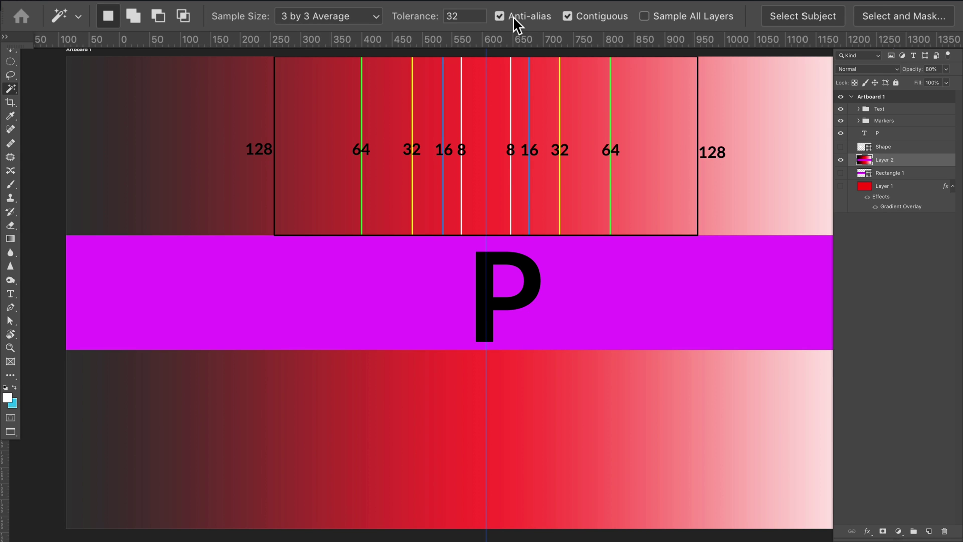
pyautogui.click(569, 15)
pyautogui.click(128, 131)
pyautogui.click(569, 15)
pyautogui.click(114, 145)
pyautogui.press('super')
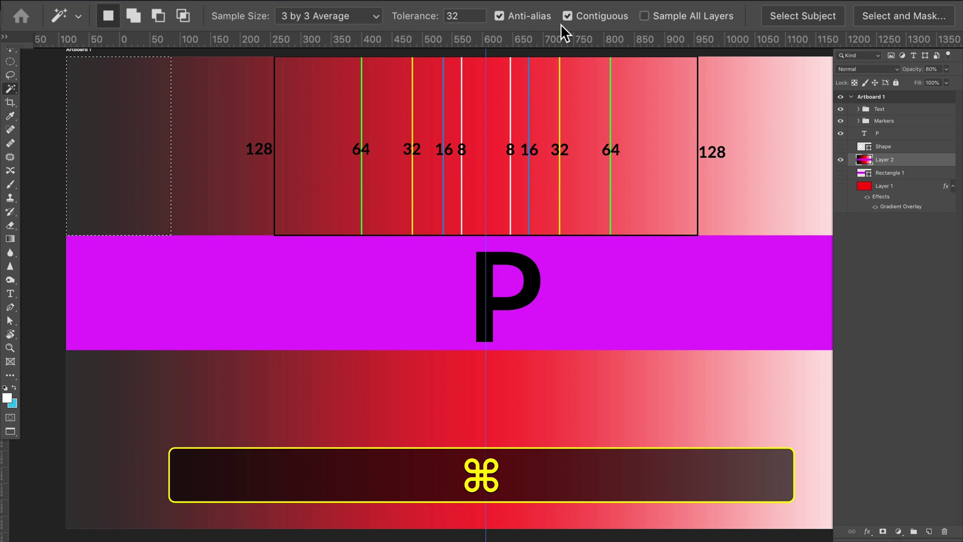
pyautogui.press('super+d')
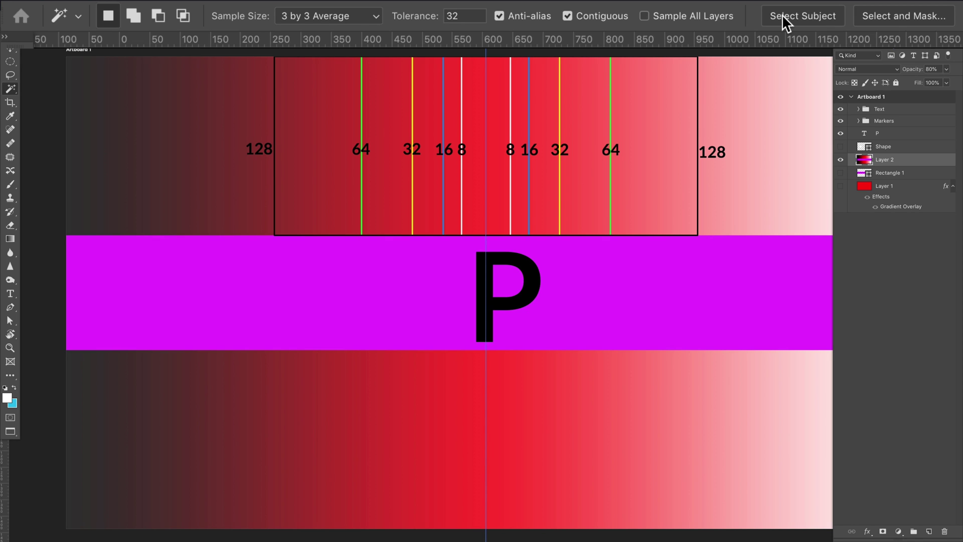
pyautogui.click(883, 14)
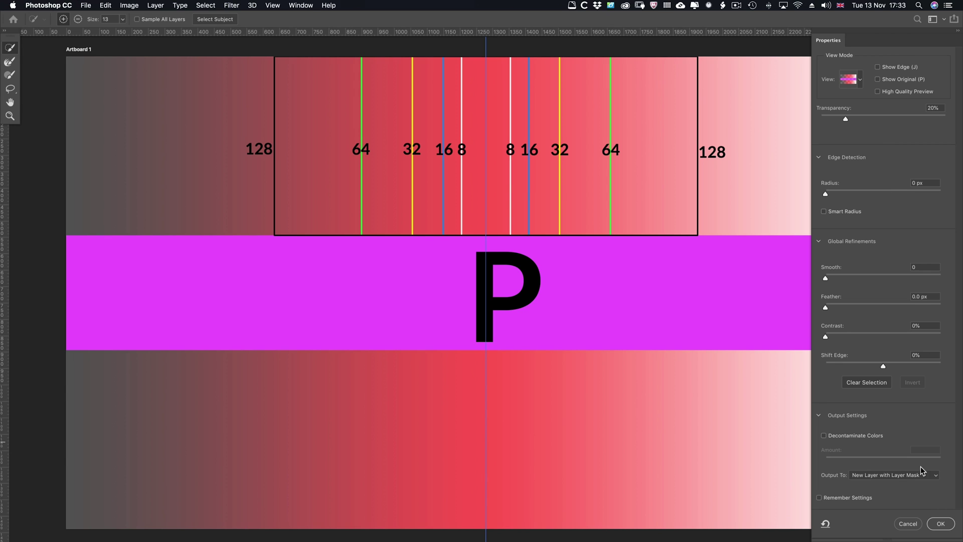
pyautogui.click(900, 527)
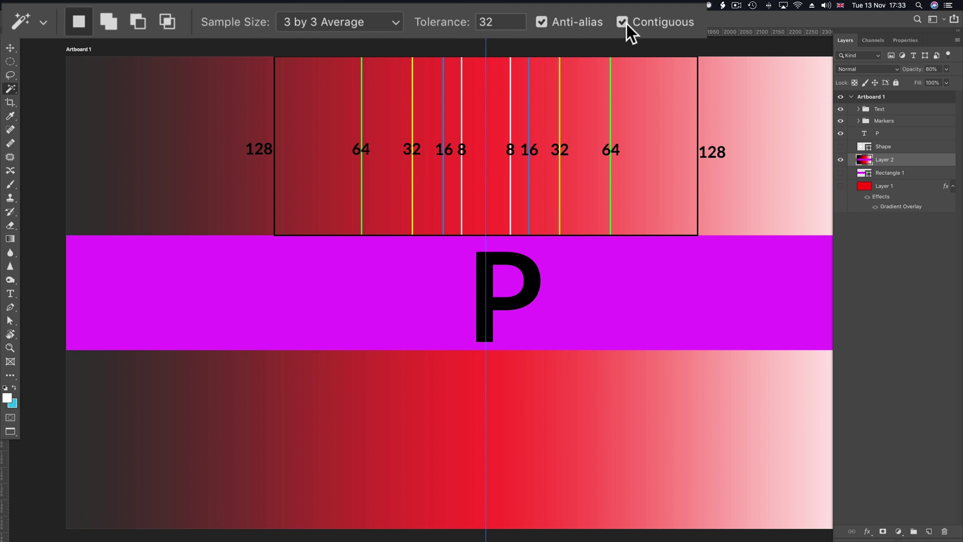
# Step: Wand-select the red band between the 32 markers, hide the Markers layer, and zoom in on it
pyautogui.click(486, 171)
pyautogui.click(840, 121)
pyautogui.press('z')
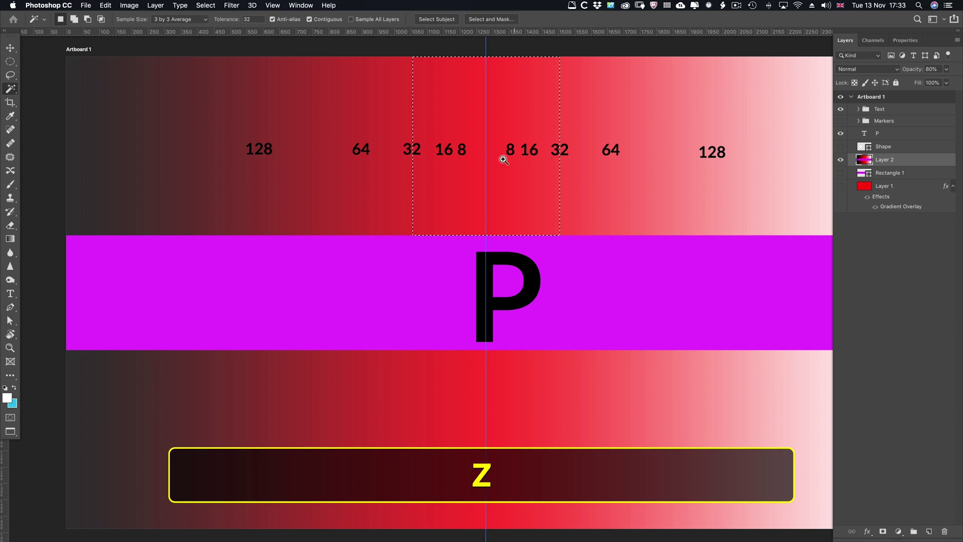
pyautogui.moveTo(484, 150); pyautogui.dragTo(396, 152)
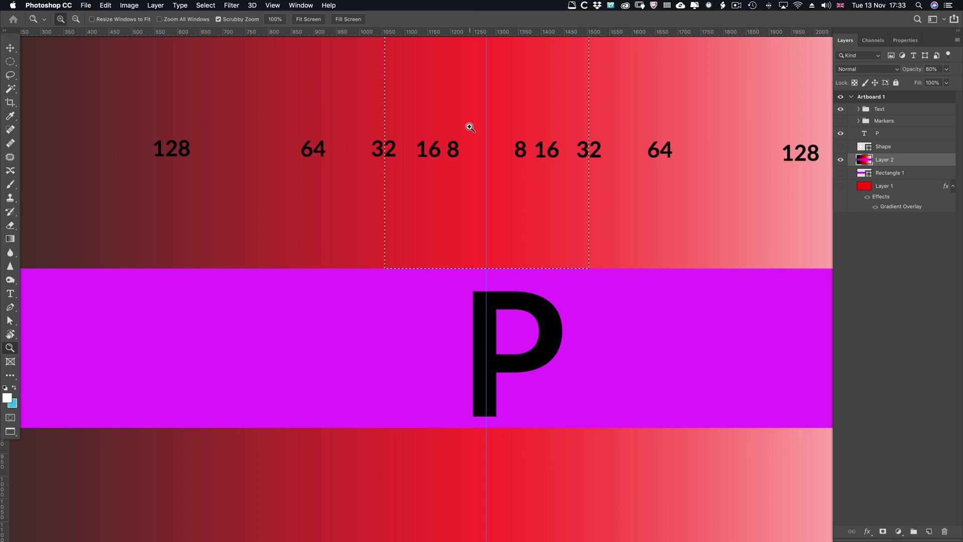
# Step: Wand-select the gradient centre at tolerance 64 and briefly compare it against the markers
pyautogui.press('w')
pyautogui.press('Return')
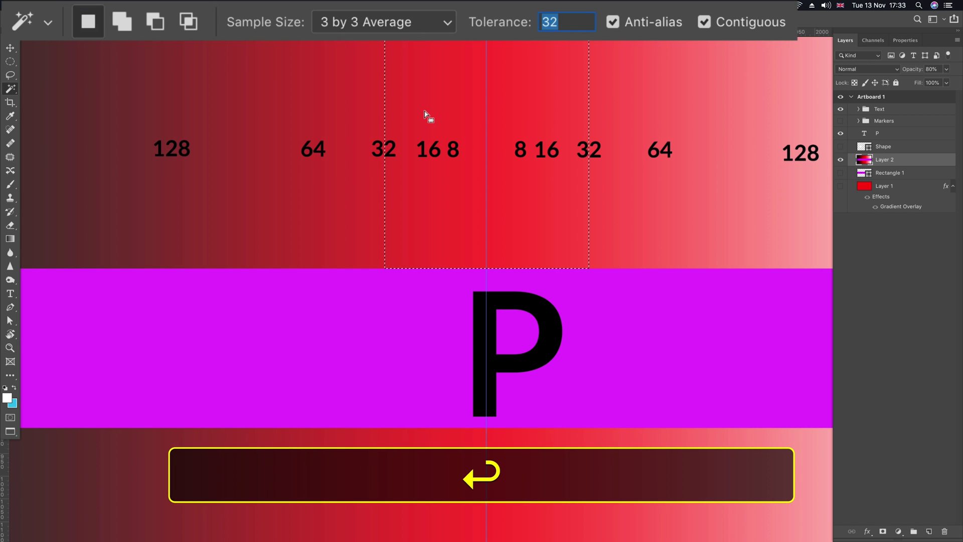
pyautogui.write('64')
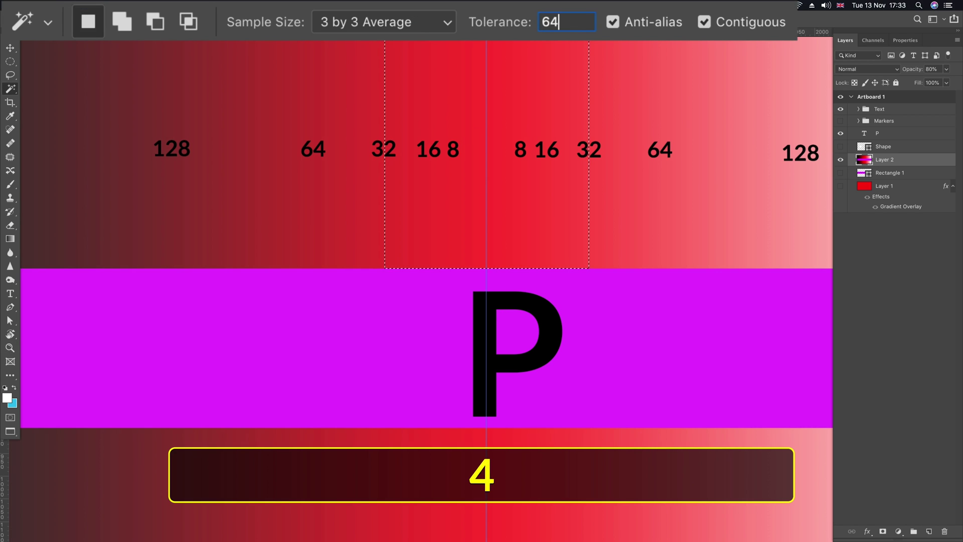
pyautogui.press('Return')
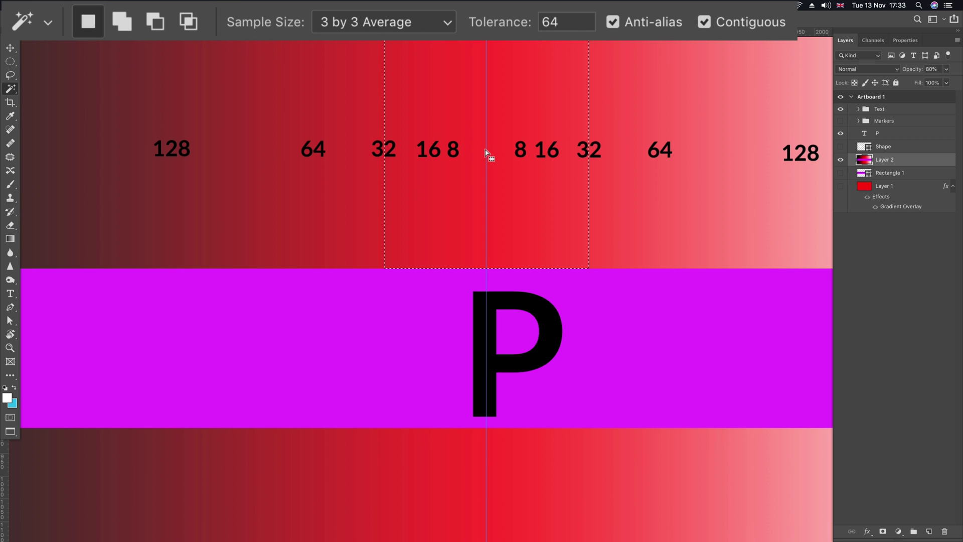
pyautogui.click(486, 183)
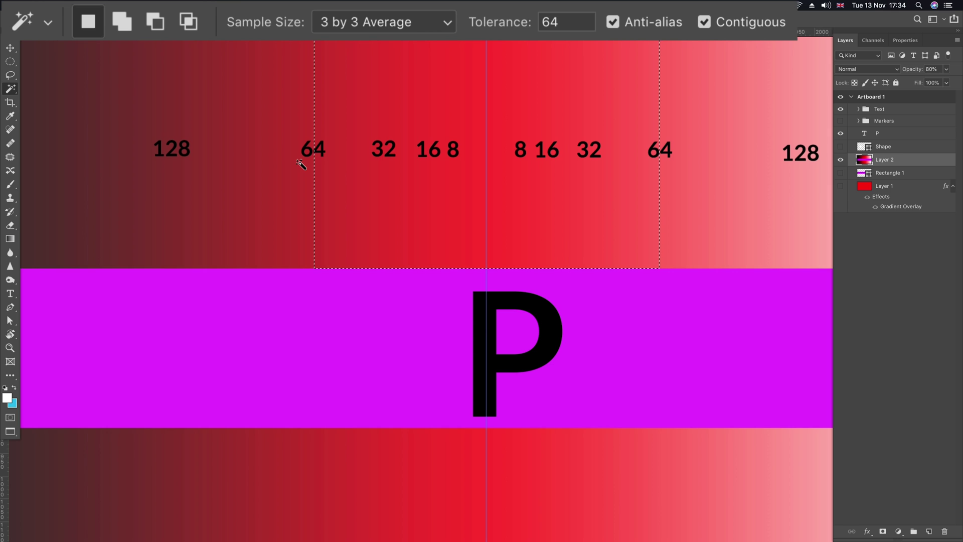
pyautogui.click(841, 121)
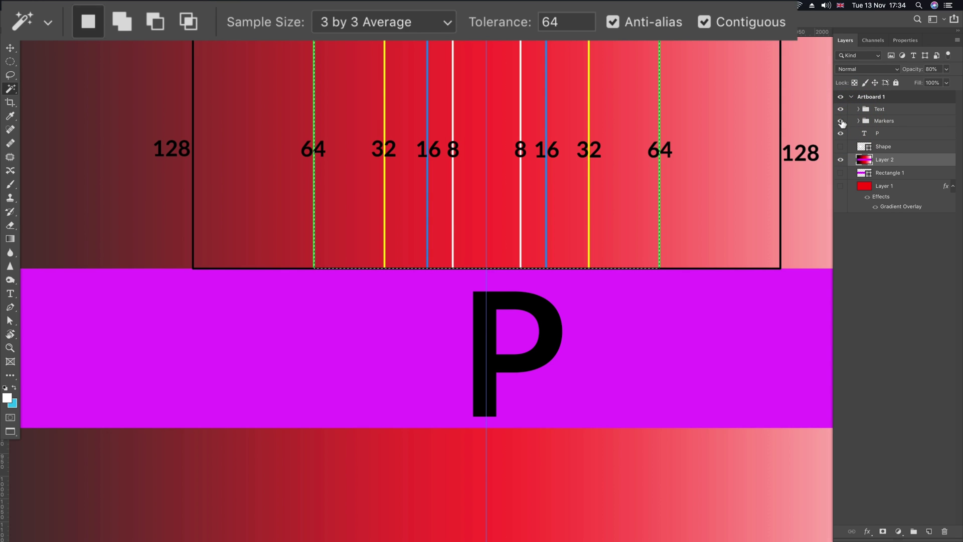
pyautogui.click(841, 122)
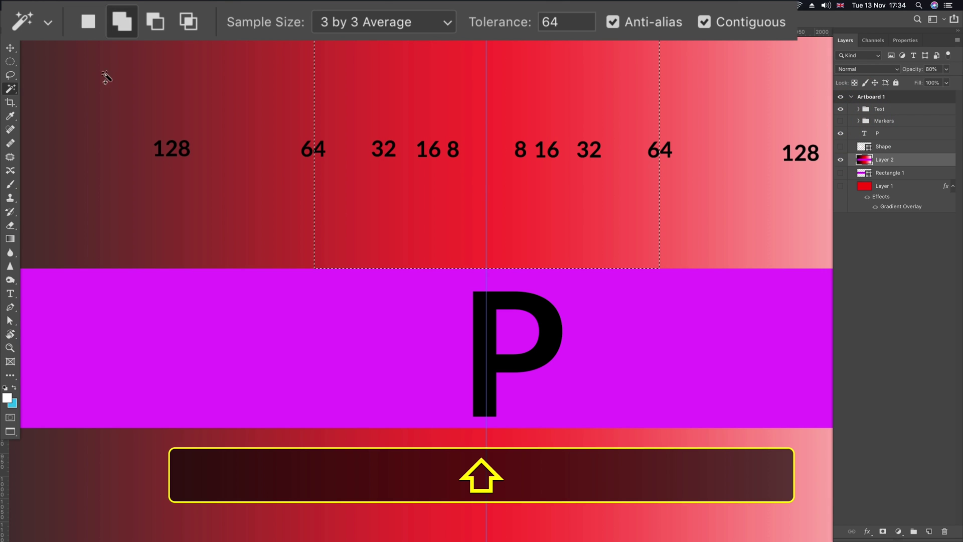
# Step: Switch to Add to selection mode and set the tolerance back to 32
pyautogui.click(122, 23)
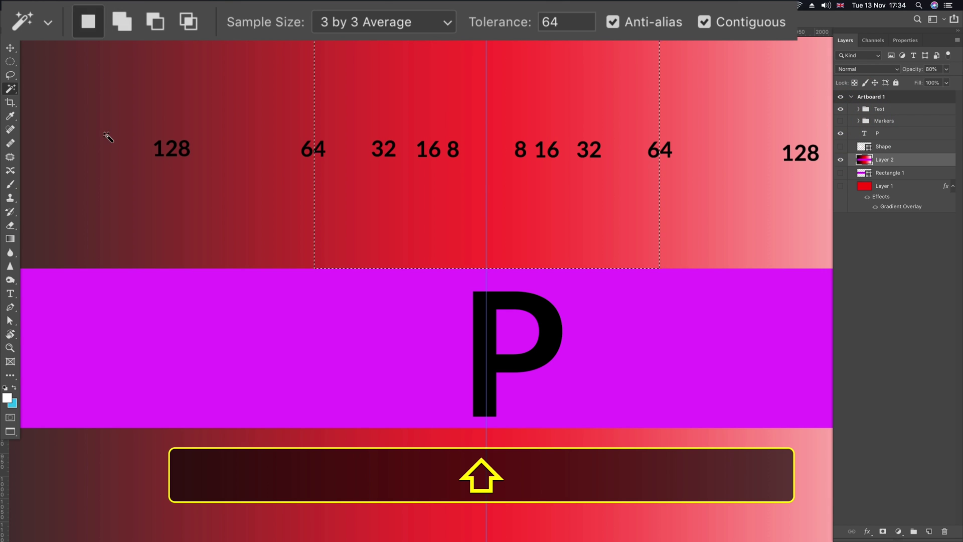
pyautogui.press('alt')
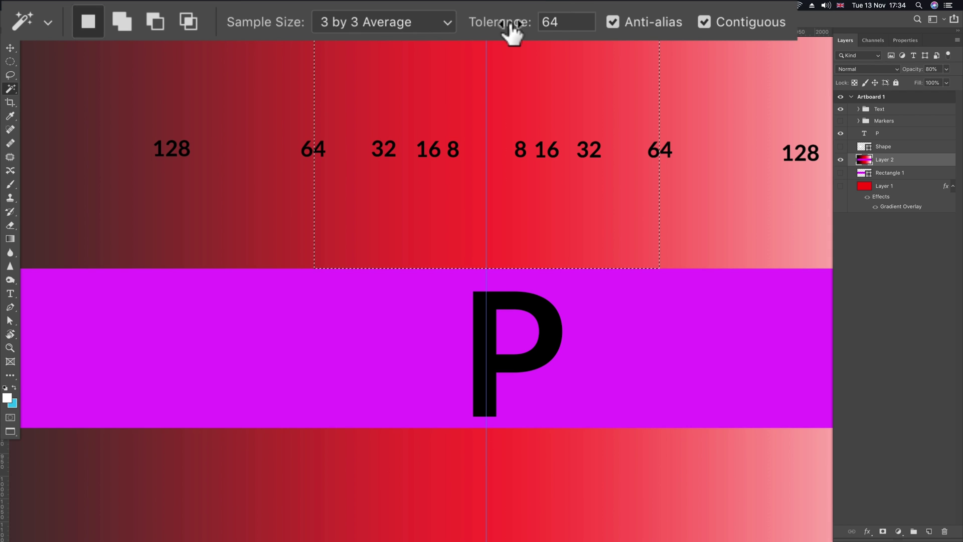
pyautogui.click(552, 22)
pyautogui.press('Return')
pyautogui.write('32')
pyautogui.press('Return')
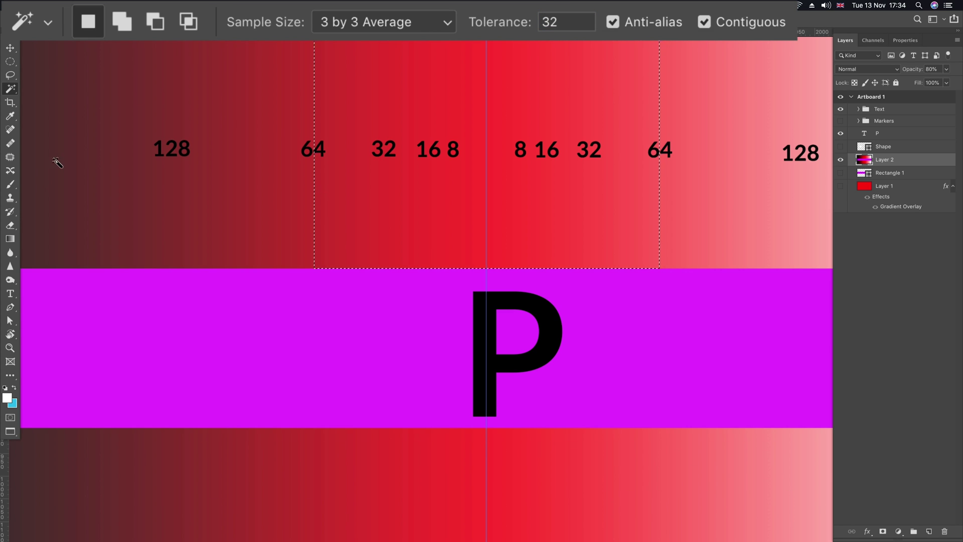
# Step: Shift-click to extend the selection past the left and right 64 markers, undoing the dark band
pyautogui.press('shift')
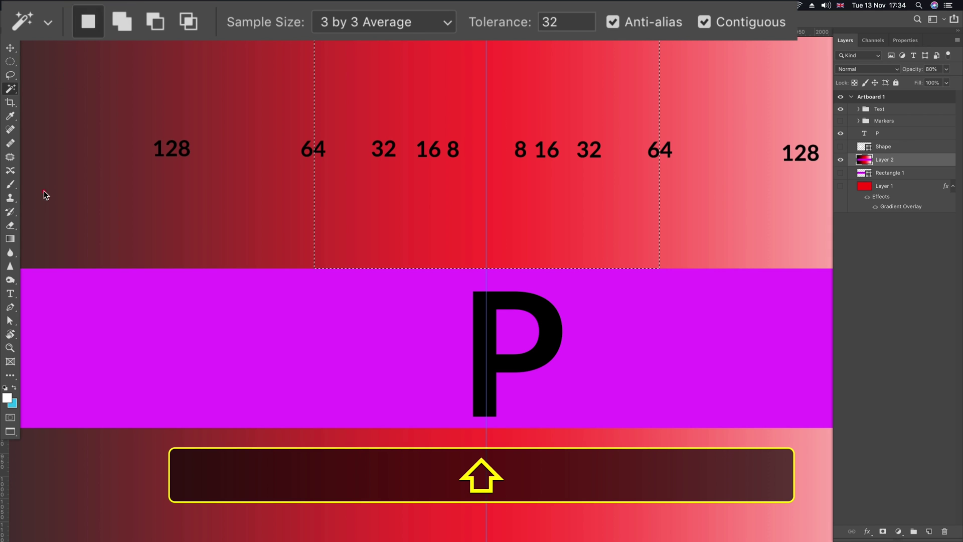
pyautogui.keyDown('shift'); pyautogui.click(64, 171); pyautogui.keyUp('shift')
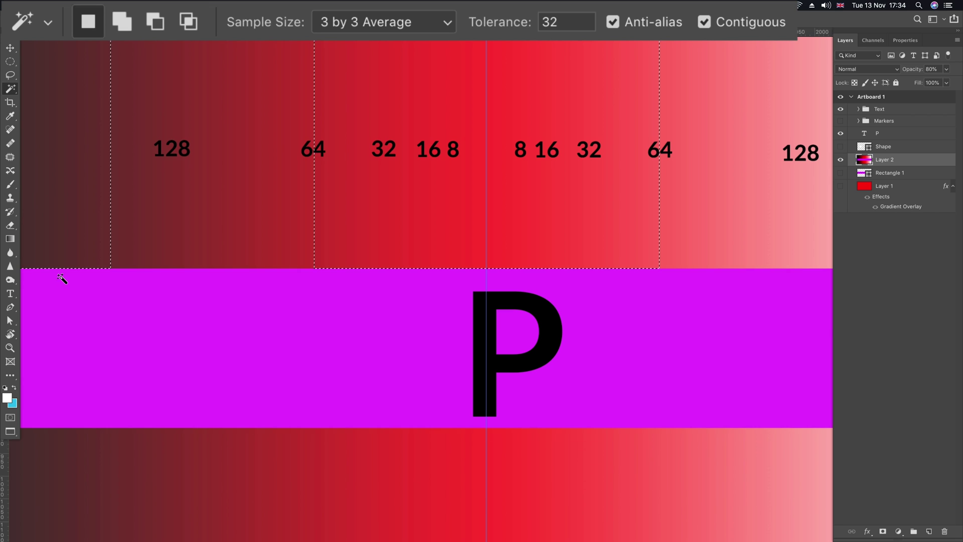
pyautogui.press('super+z')
pyautogui.keyDown('shift'); pyautogui.click(310, 214); pyautogui.keyUp('shift')
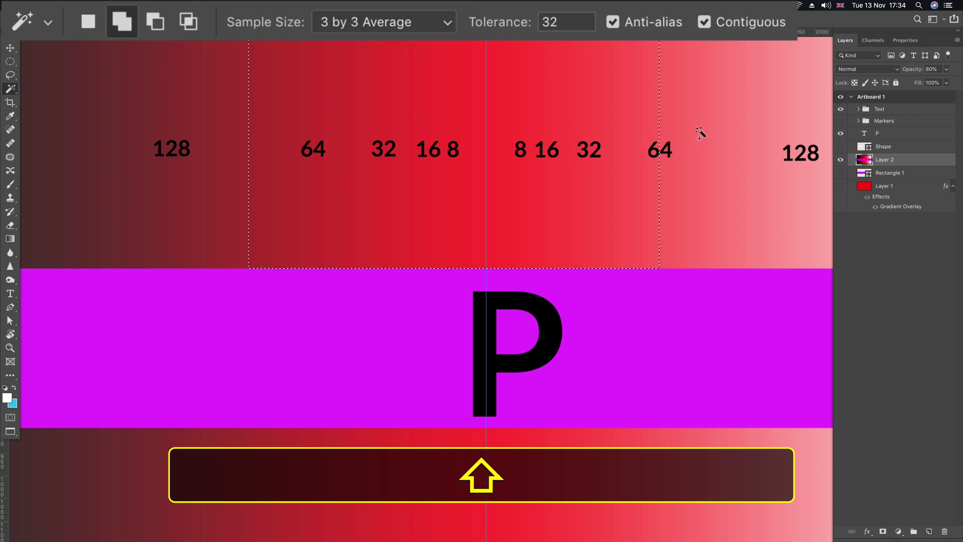
pyautogui.press('shift')
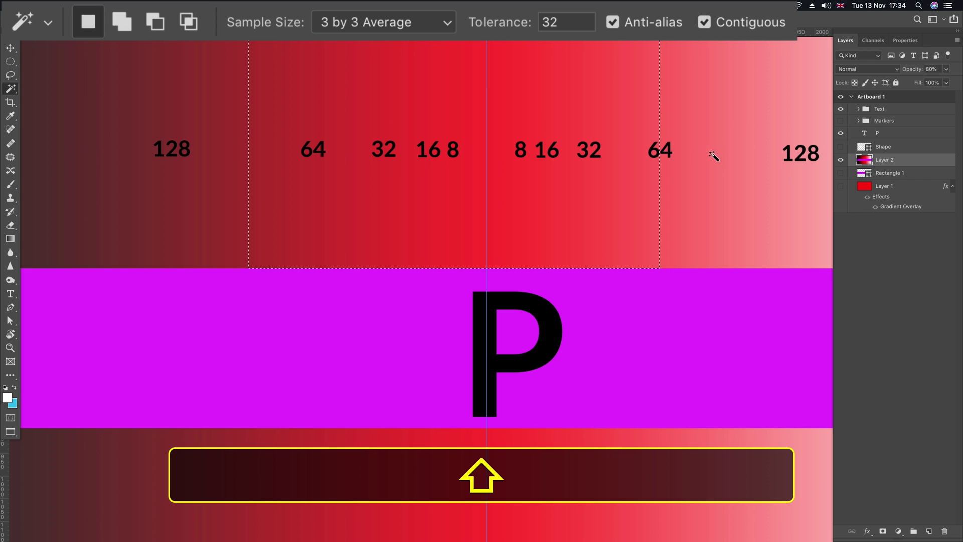
pyautogui.press('shift')
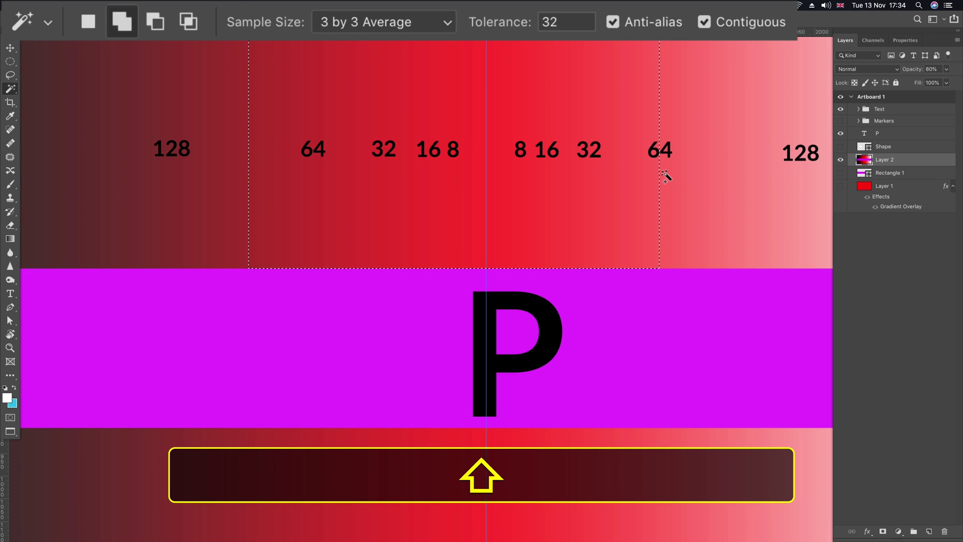
pyautogui.keyDown('shift'); pyautogui.click(677, 174); pyautogui.keyUp('shift')
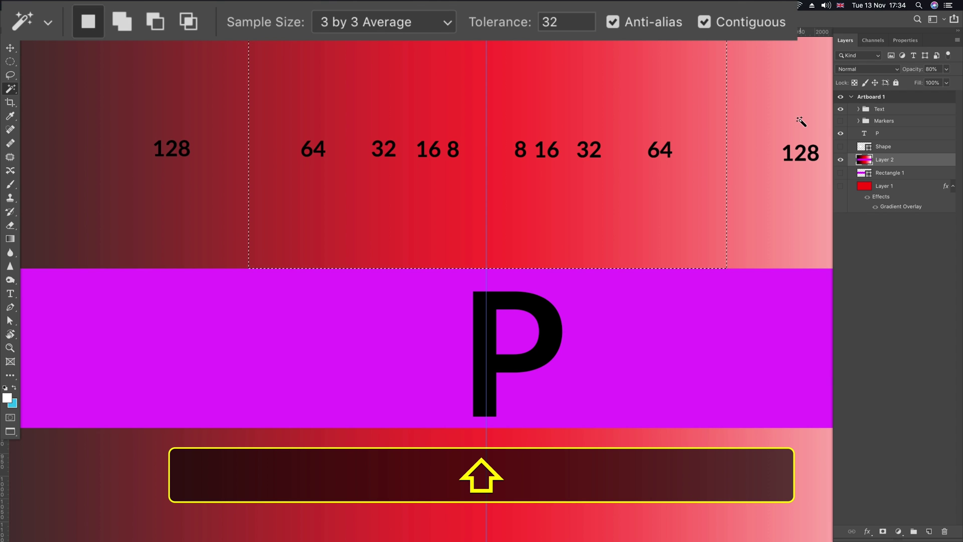
pyautogui.click(571, 22)
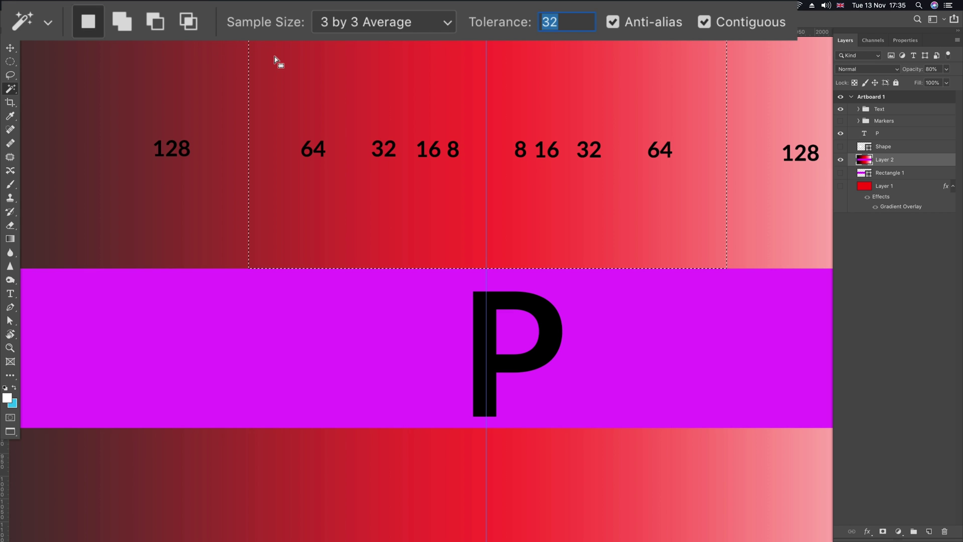
# Step: Deselect, activate the P layer, and set the wand to 101 by 101 Average at tolerance 255
pyautogui.press('super+d')
pyautogui.click(886, 134)
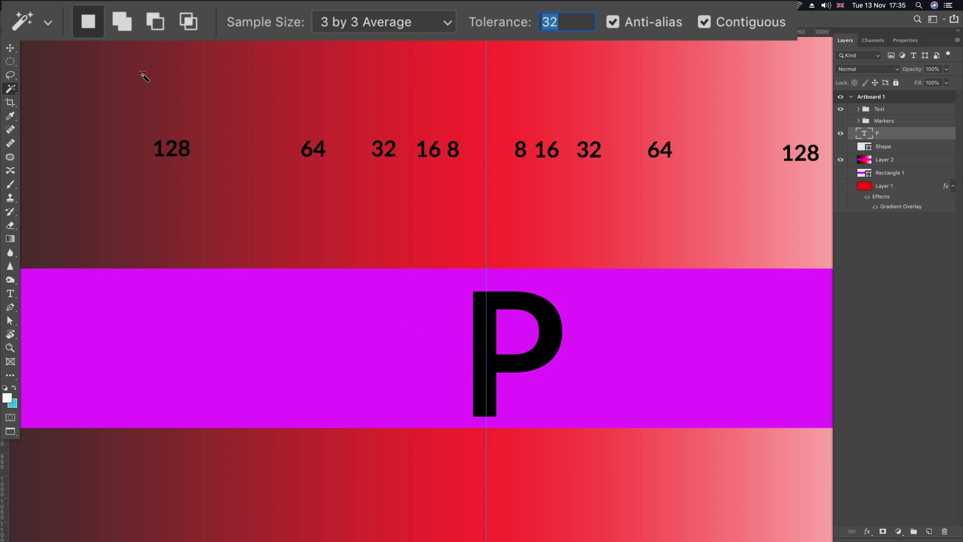
pyautogui.click(191, 19)
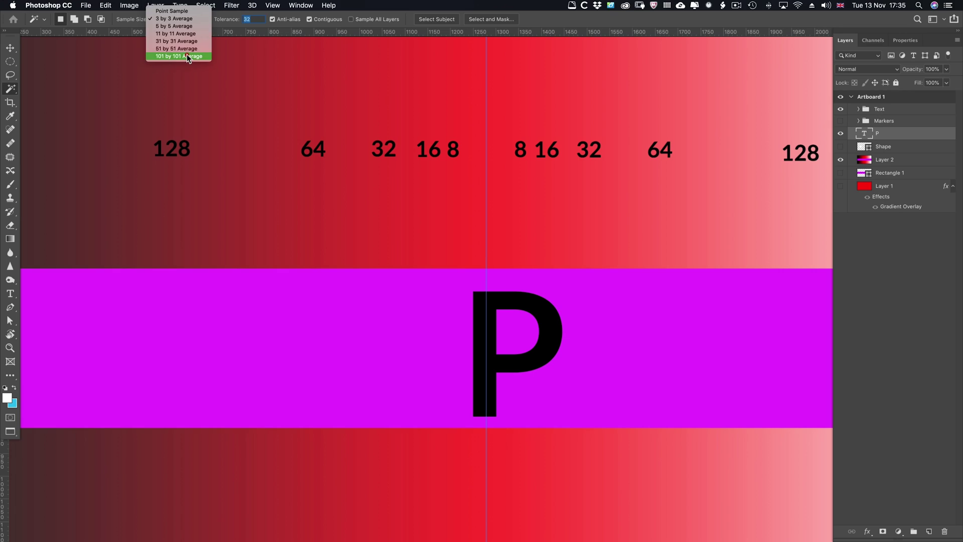
pyautogui.click(188, 53)
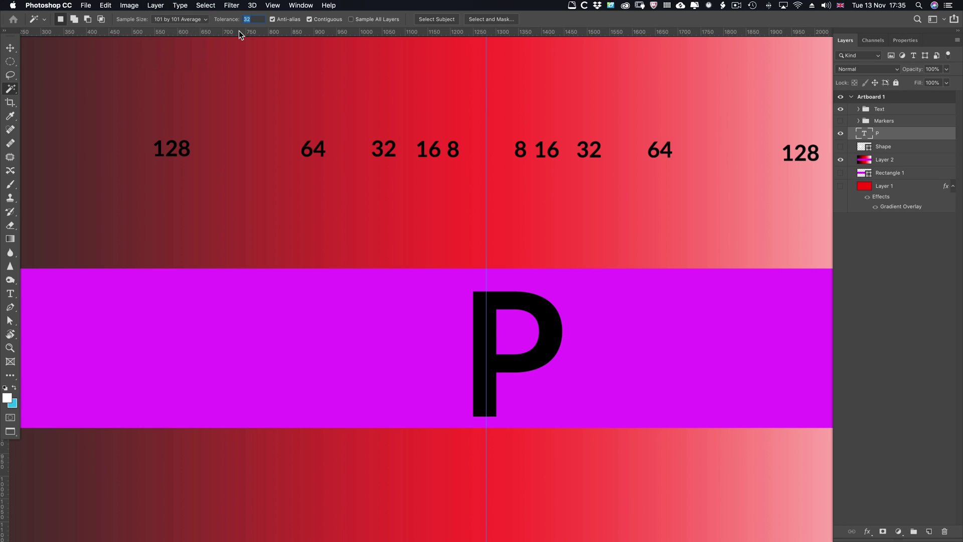
pyautogui.write('255')
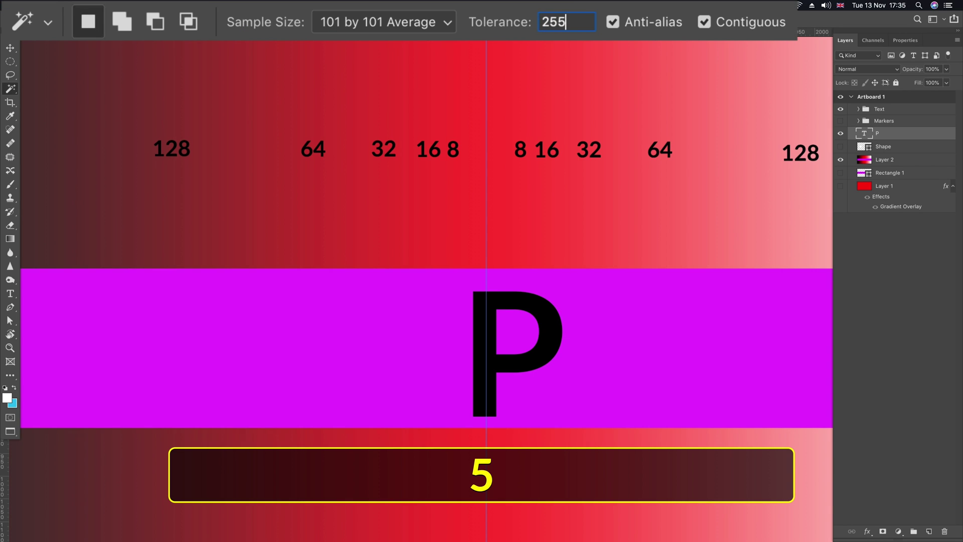
pyautogui.press('Return')
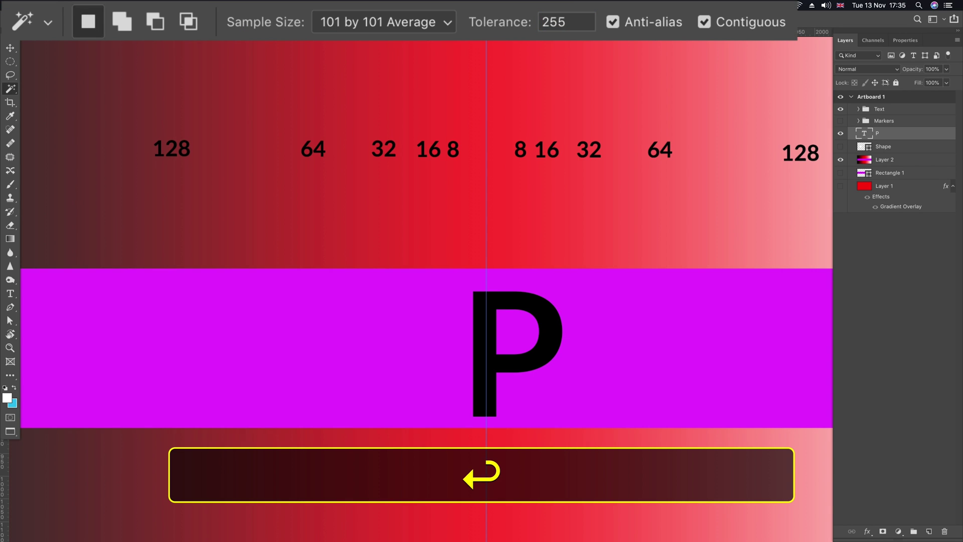
# Step: Wand-select the black P, save it as channel Alpha 1, and view that channel alone
pyautogui.click(500, 299)
pyautogui.click(873, 41)
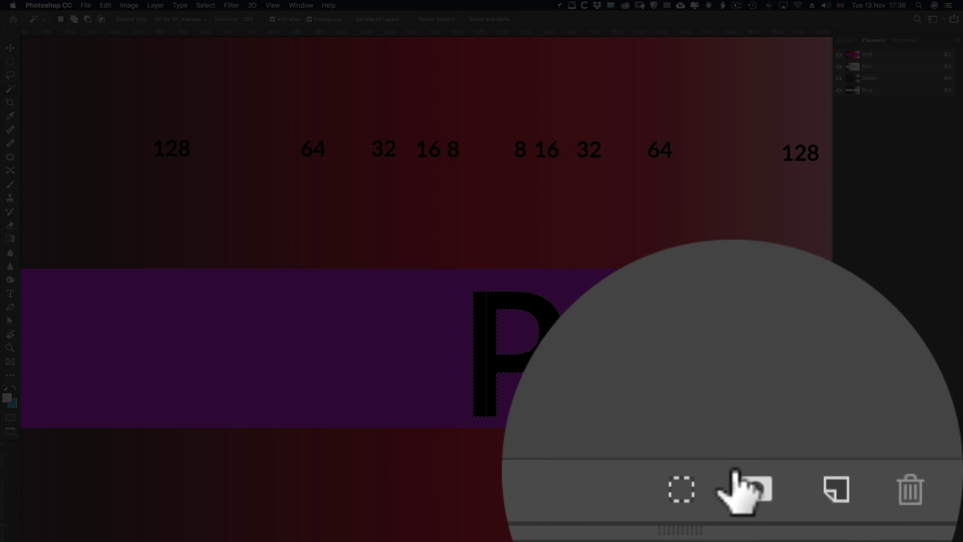
pyautogui.click(913, 530)
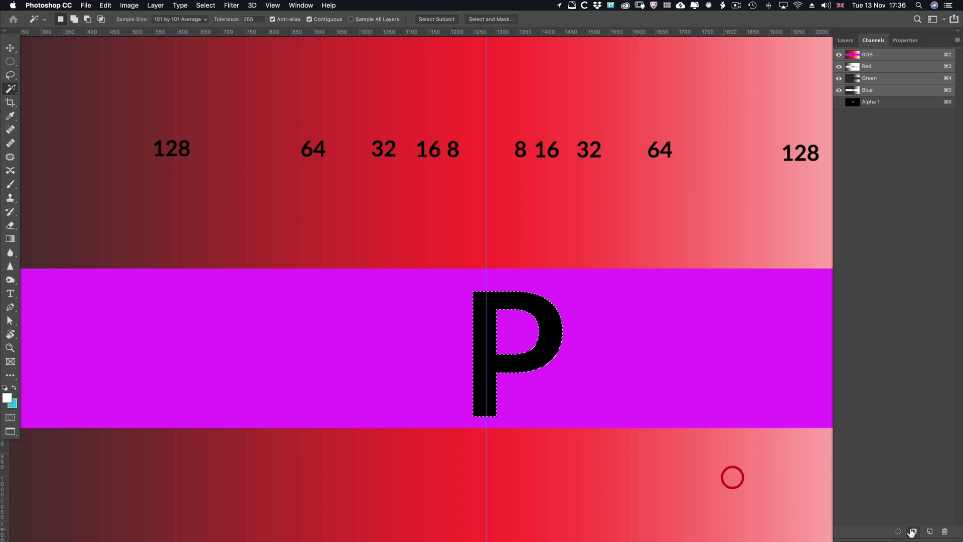
pyautogui.click(838, 102)
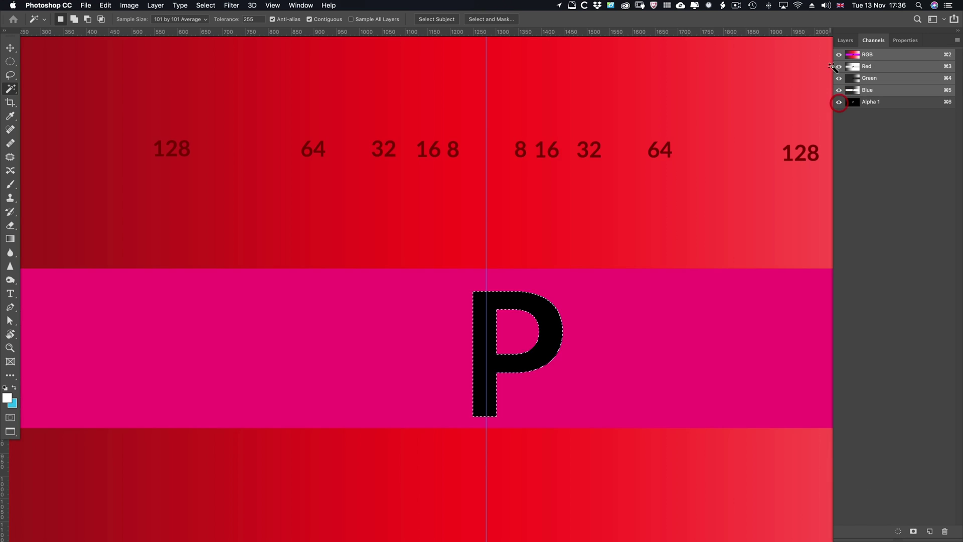
pyautogui.click(842, 78)
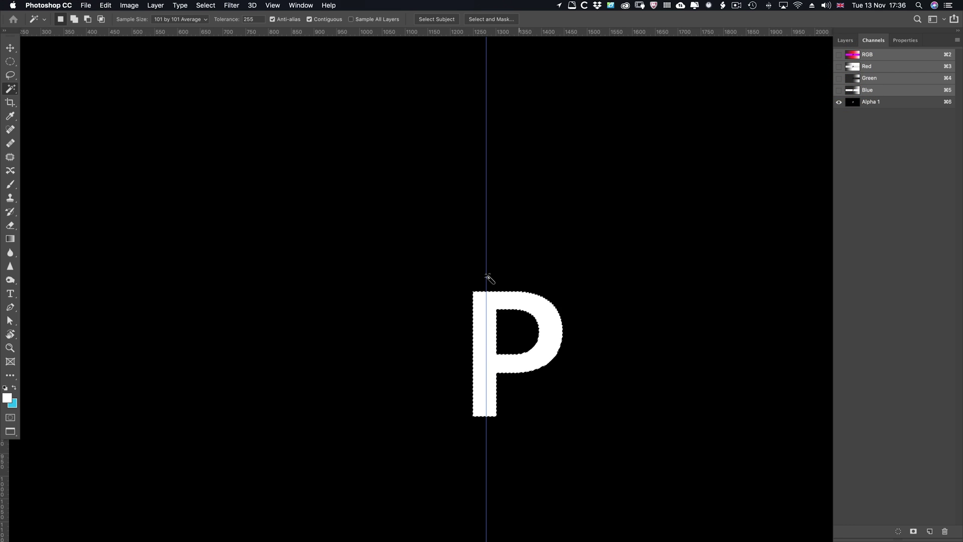
# Step: Deselect and zoom in close on the P's pixel edges in Alpha 1
pyautogui.press('super+d')
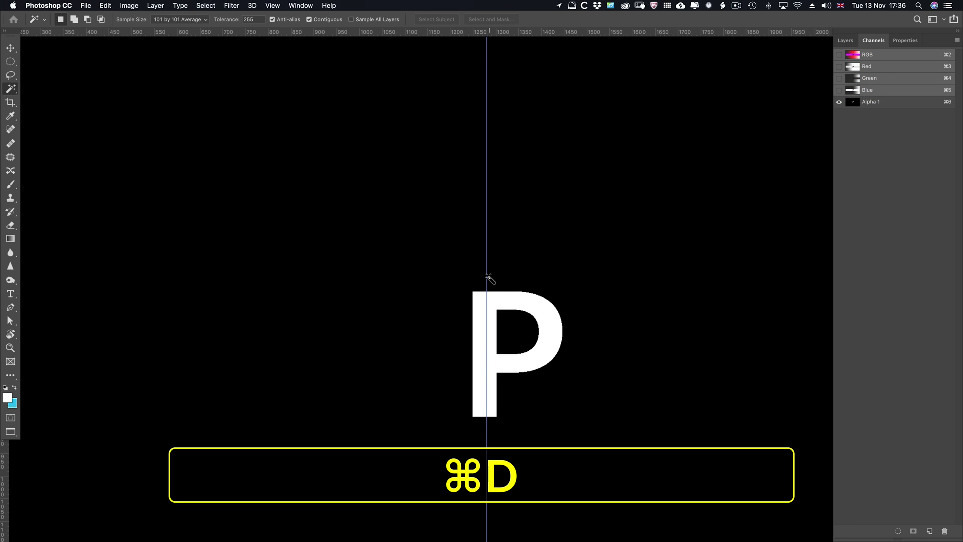
pyautogui.press('z')
pyautogui.moveTo(521, 294); pyautogui.dragTo(559, 351)
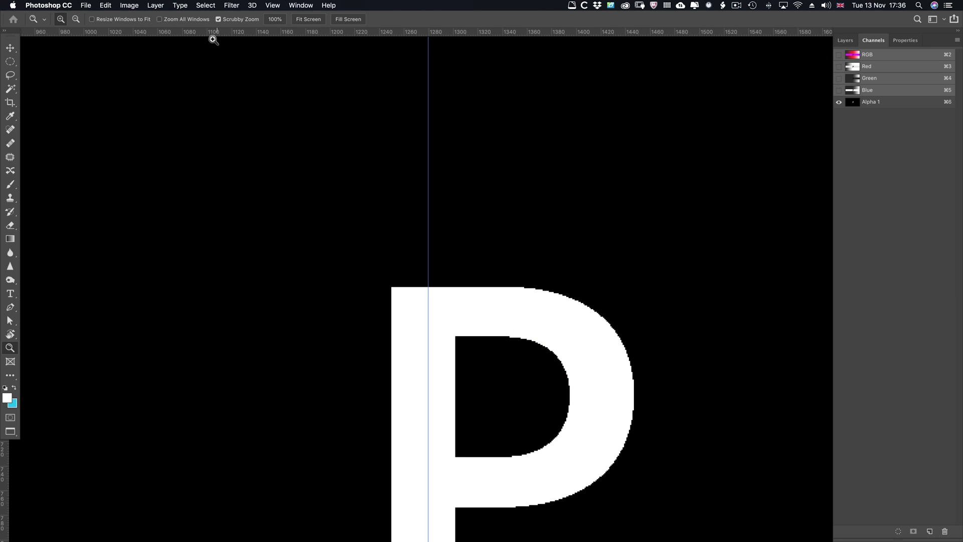
pyautogui.moveTo(505, 327); pyautogui.dragTo(533, 370)
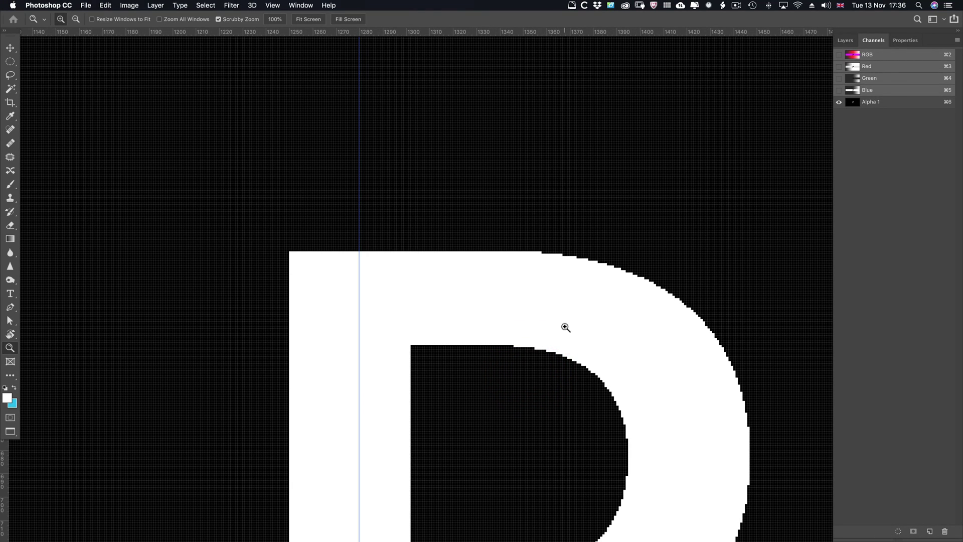
# Step: Return from the Alpha 1 view to the full-colour layers, fit the artboard, and pick the Magic Wand
pyautogui.click(838, 56)
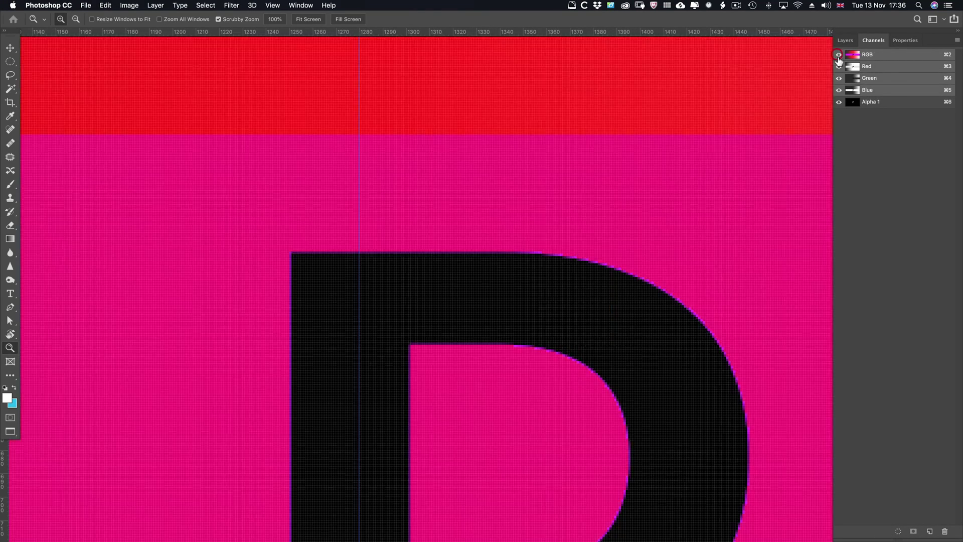
pyautogui.click(838, 102)
pyautogui.click(841, 43)
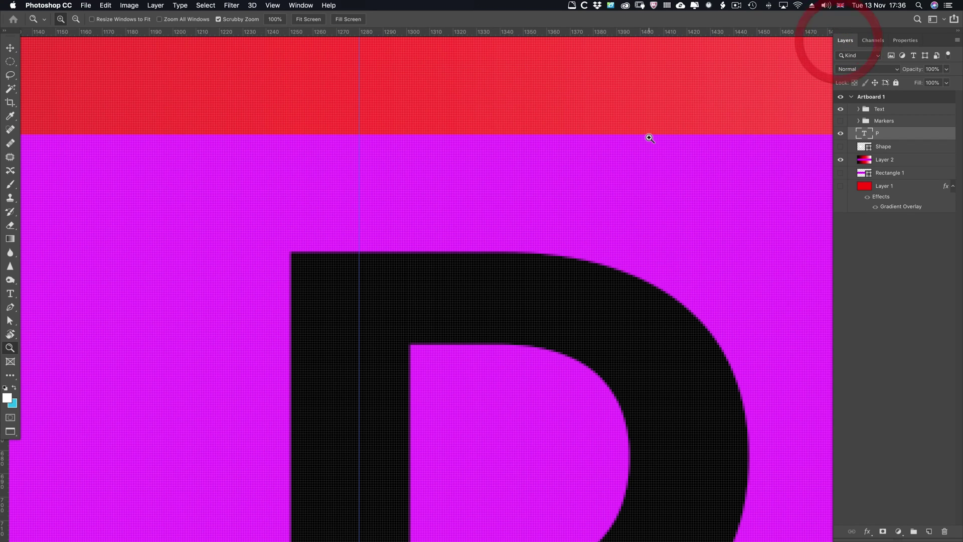
pyautogui.press('super+0')
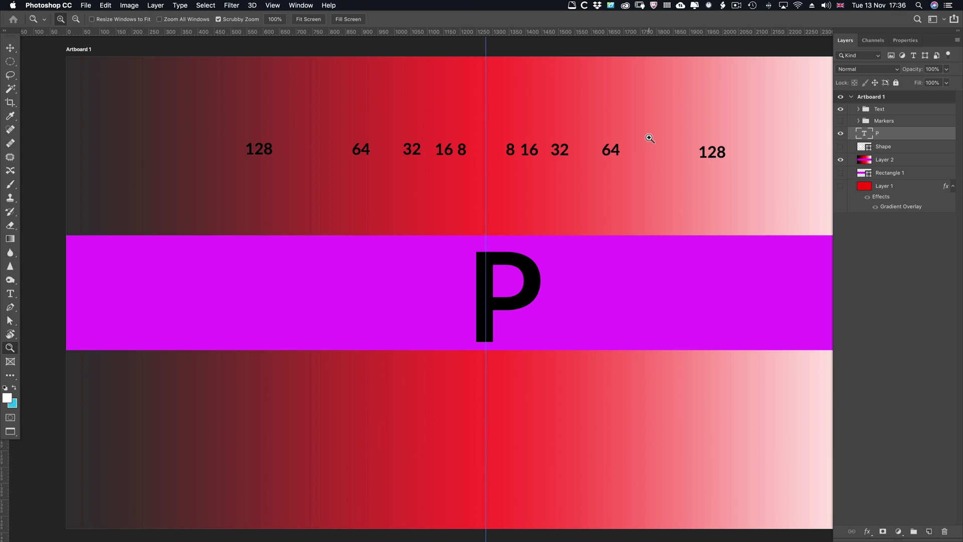
pyautogui.press('w')
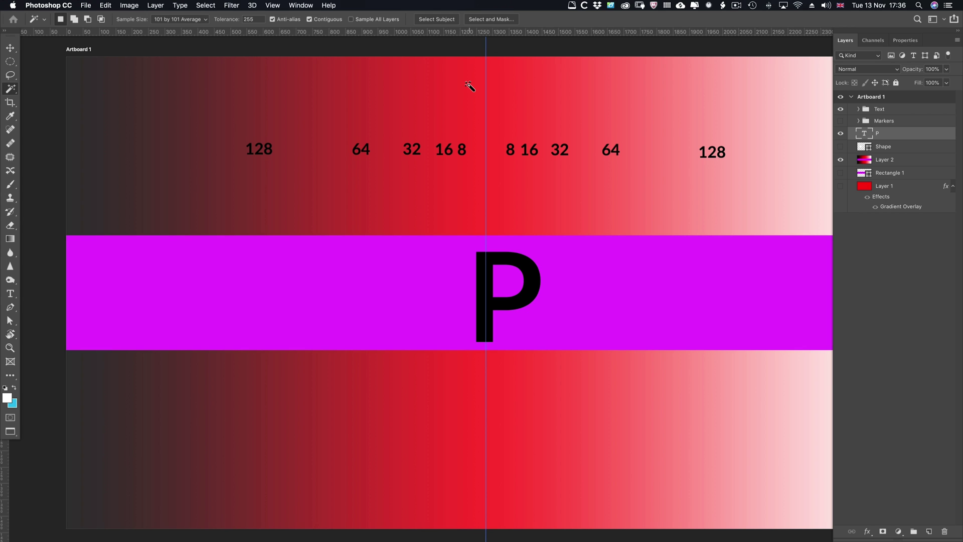
pyautogui.scroll(-1, 469, 86)
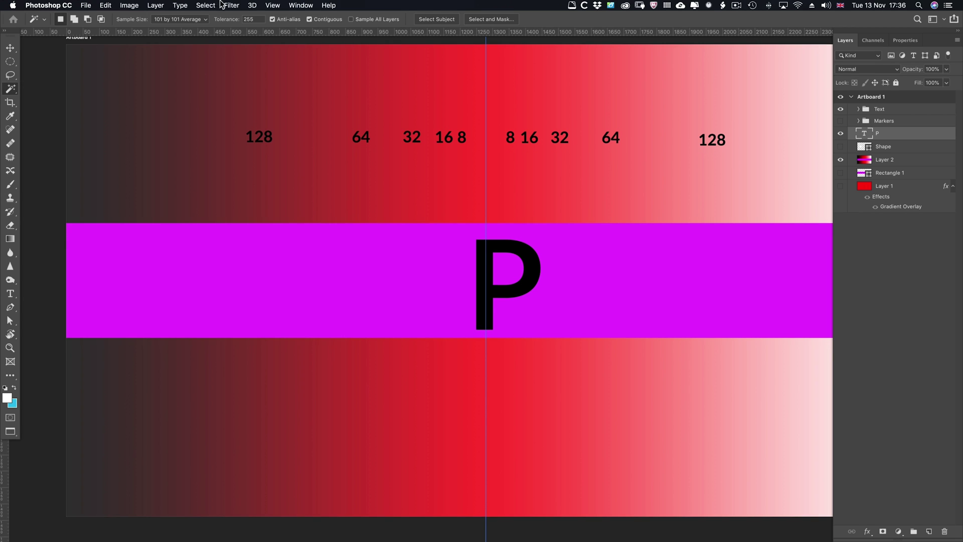
pyautogui.click(206, 5)
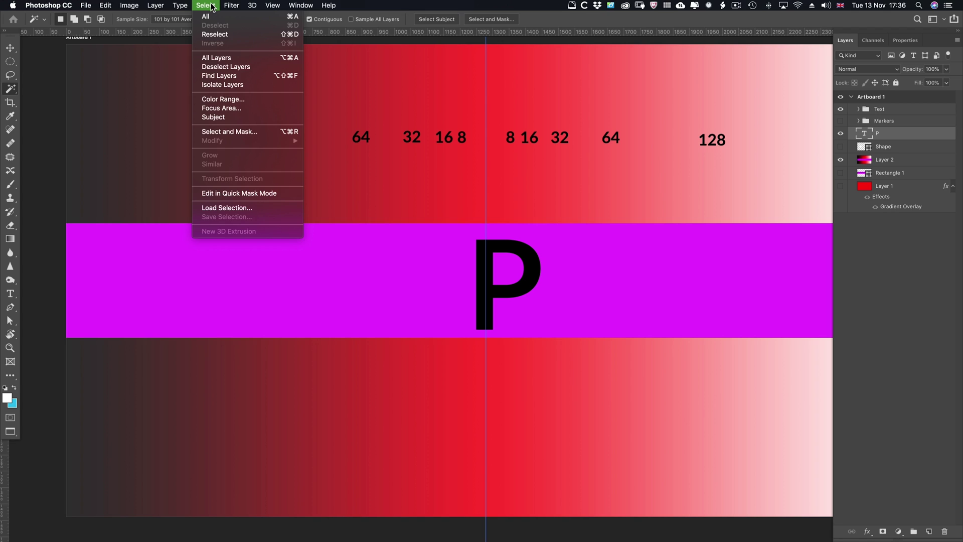
pyautogui.click(206, 5)
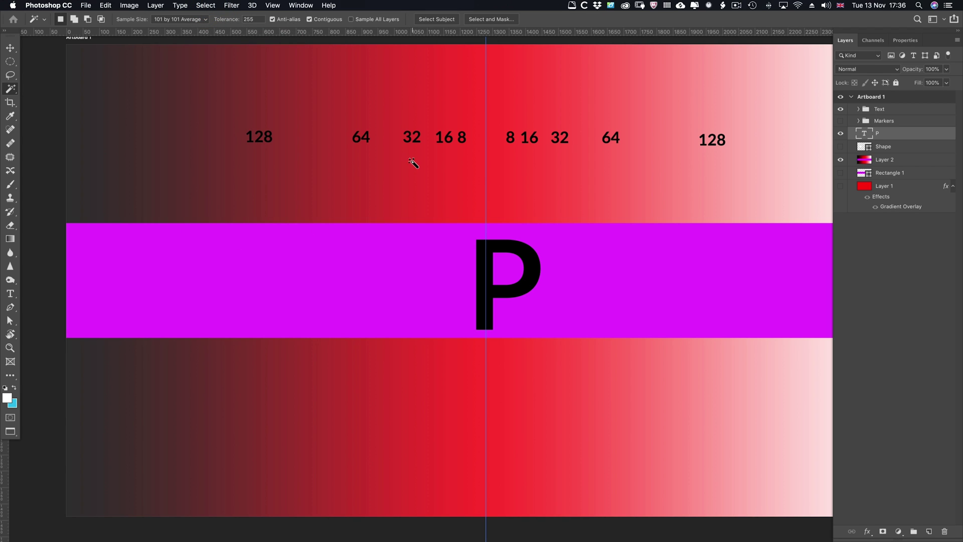
# Step: Switch to the landscape DNG document, fit it on screen, and toggle Layer 1 to preview Gradient Map 1
pyautogui.click(302, 5)
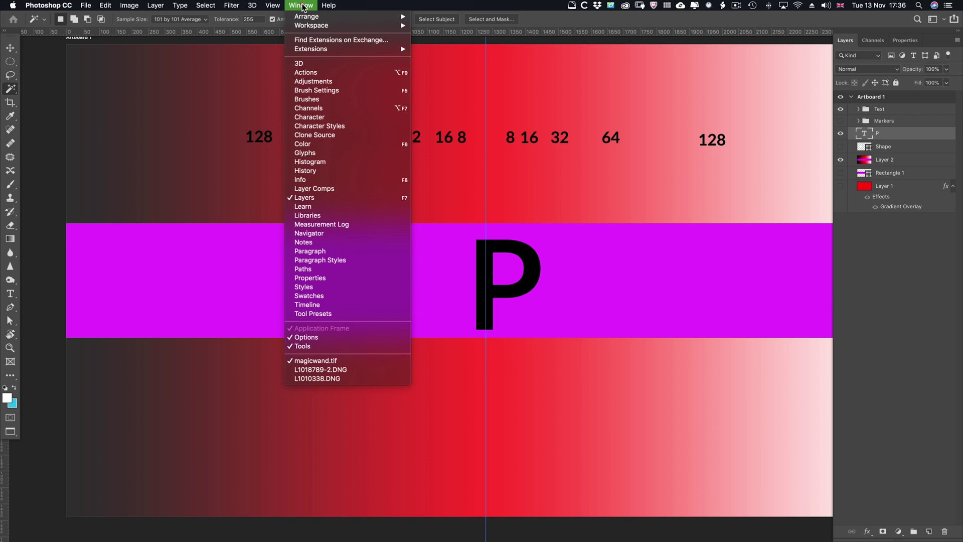
pyautogui.click(330, 378)
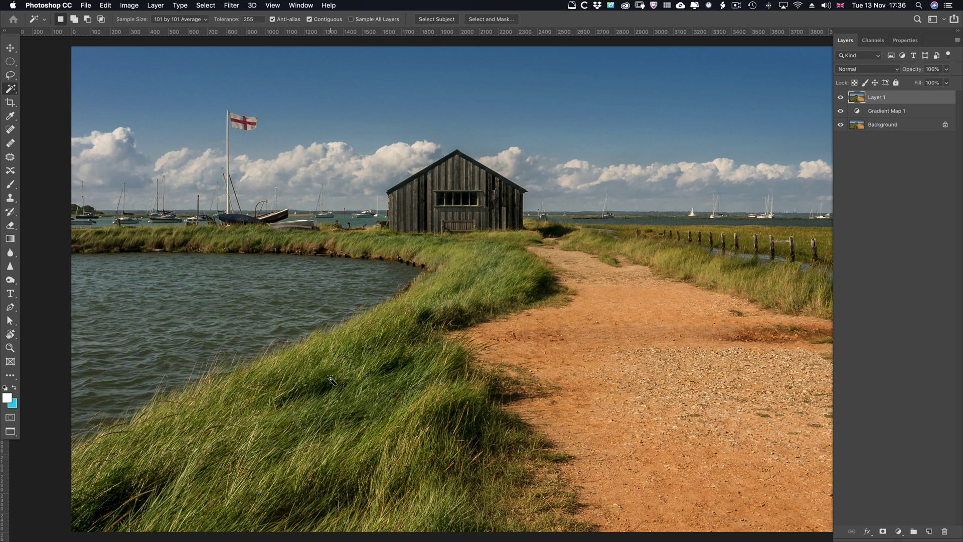
pyautogui.press('super+0')
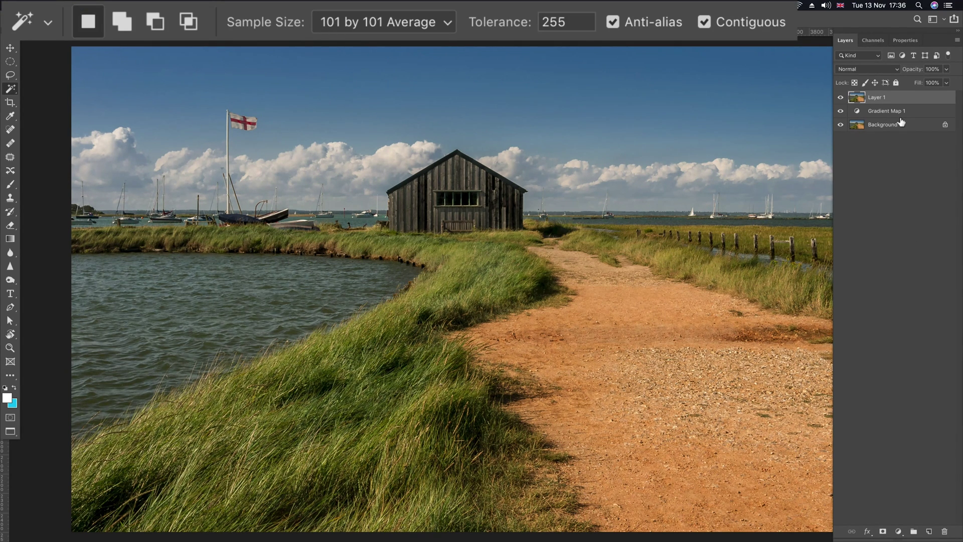
pyautogui.click(840, 97)
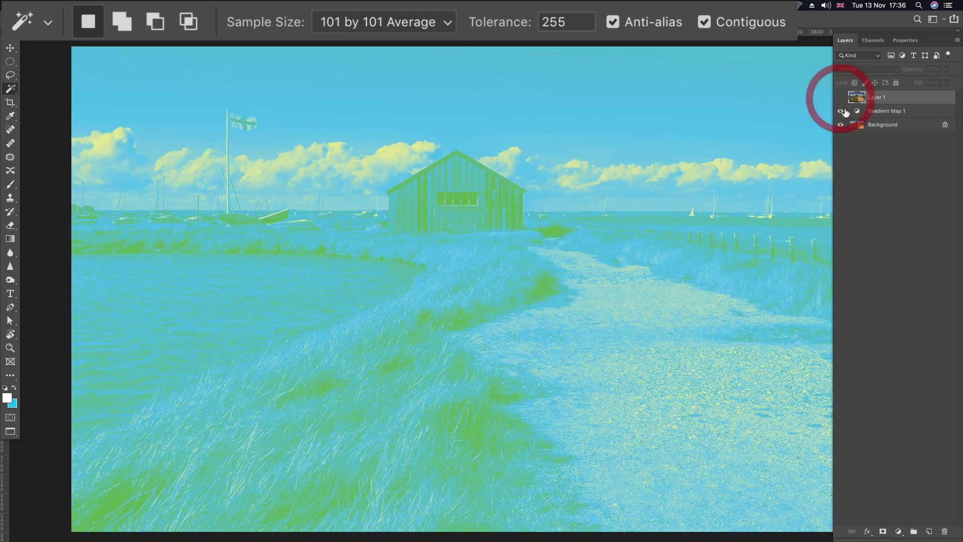
pyautogui.click(841, 98)
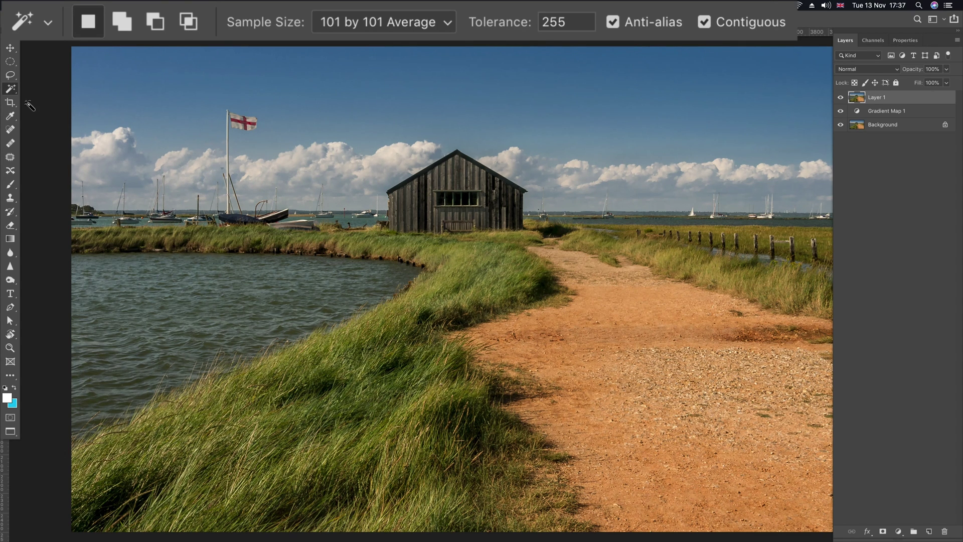
# Step: Set the wand to 5 by 5 Average at tolerance 40 and click the upper blue sky
pyautogui.click(329, 23)
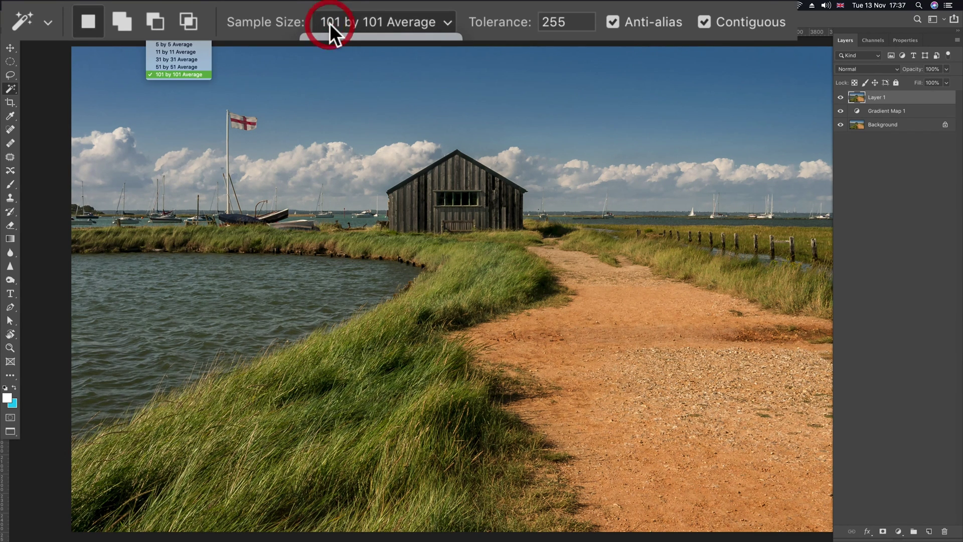
pyautogui.click(162, 44)
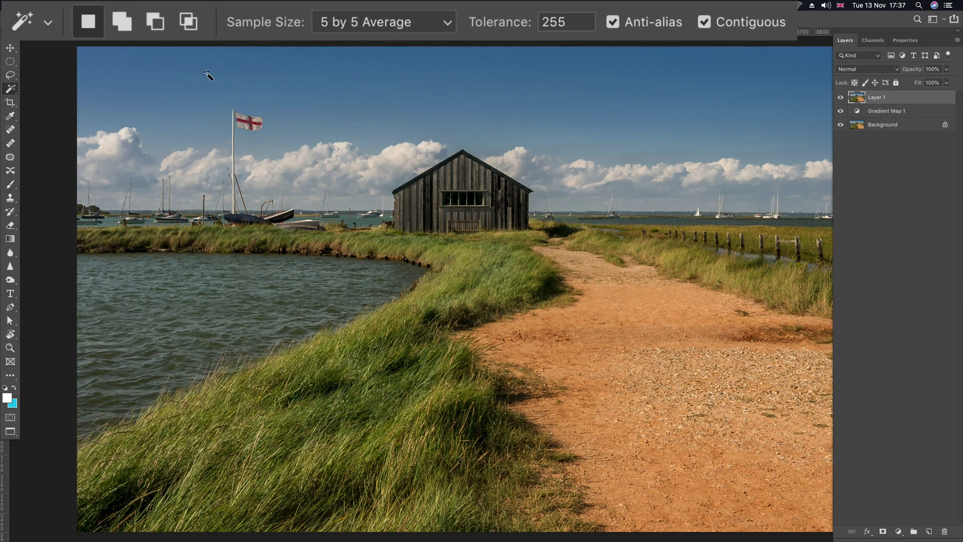
pyautogui.press('Return')
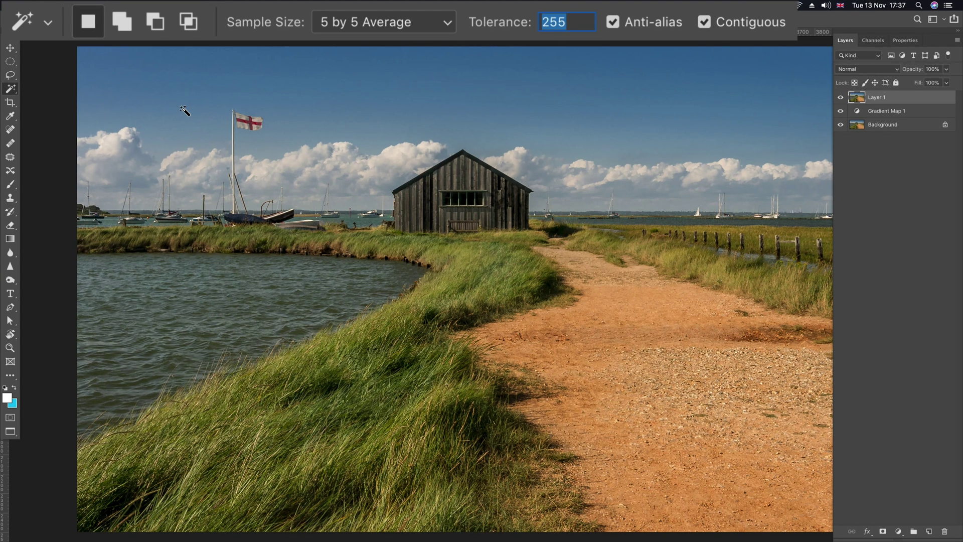
pyautogui.write('40')
pyautogui.press('Return')
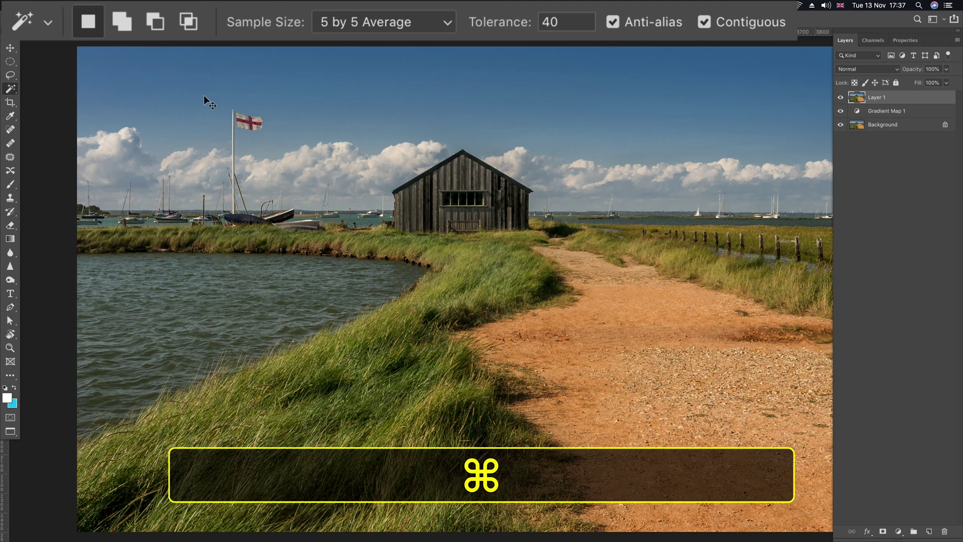
pyautogui.press('super+0')
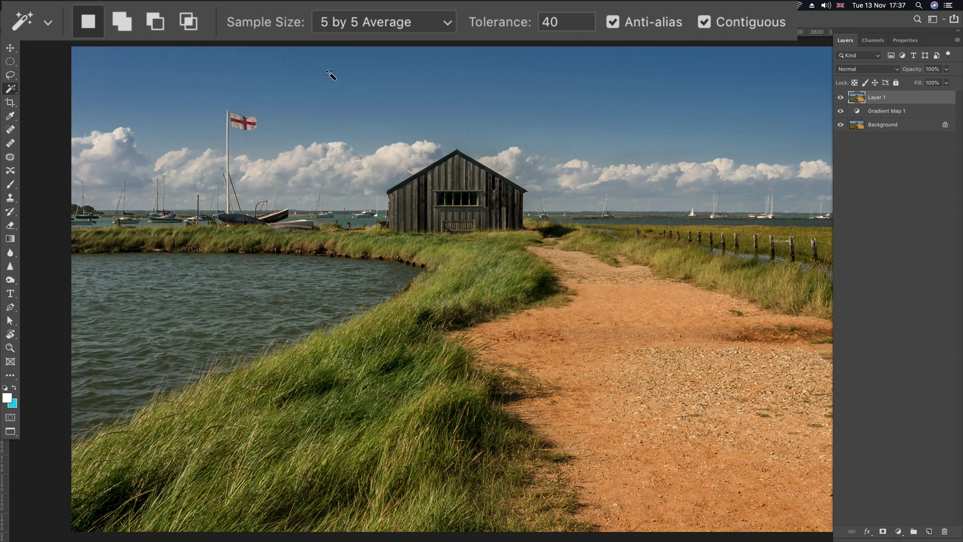
pyautogui.click(359, 94)
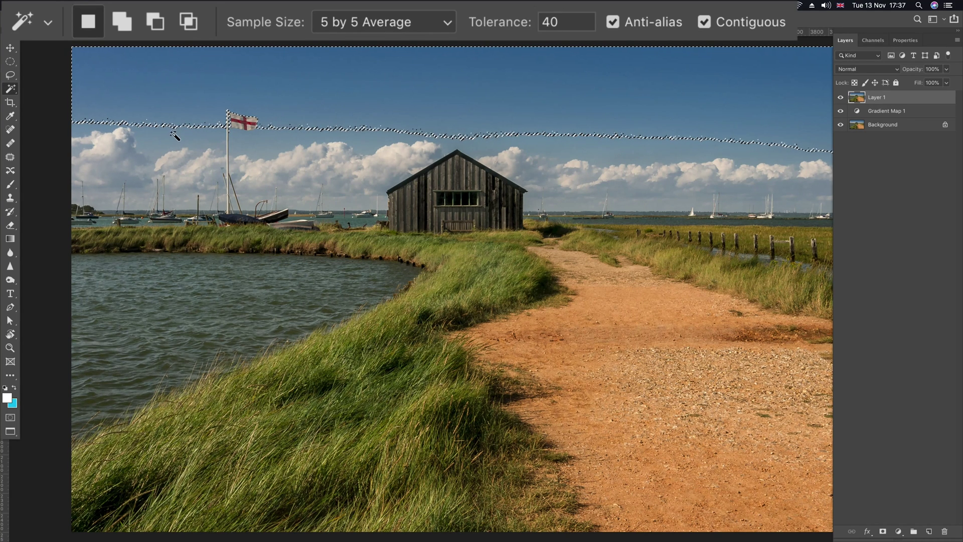
# Step: Lower the Magic Wand tolerance to 10
pyautogui.press('shift')
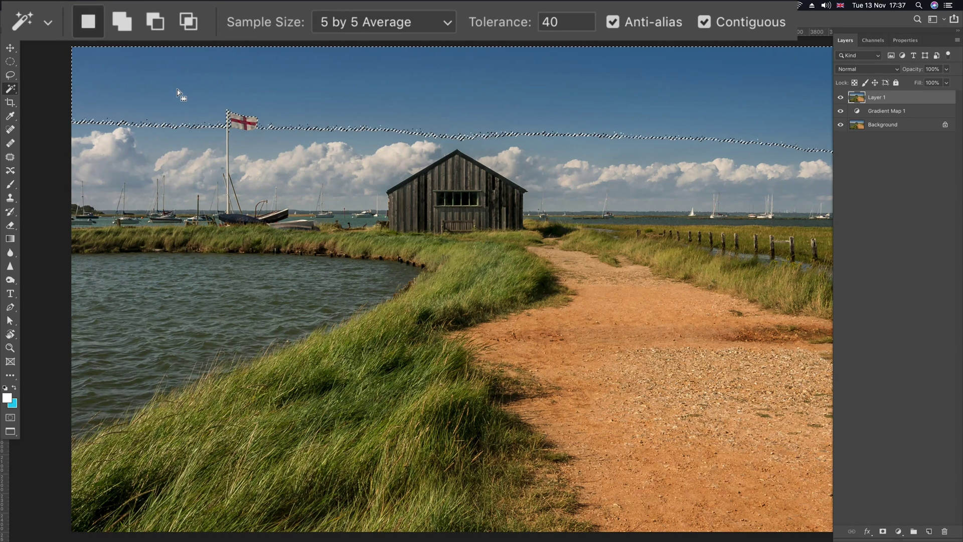
pyautogui.press('Return')
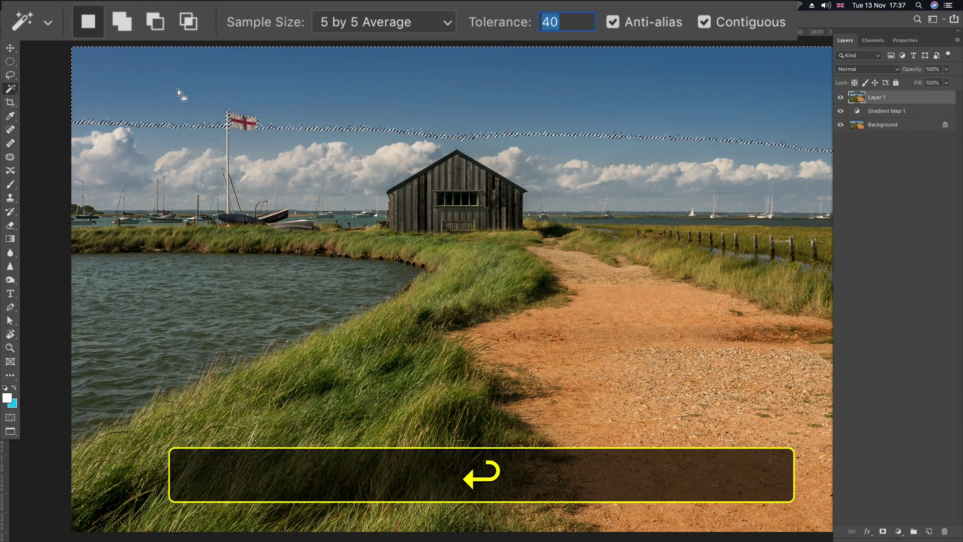
pyautogui.write('10')
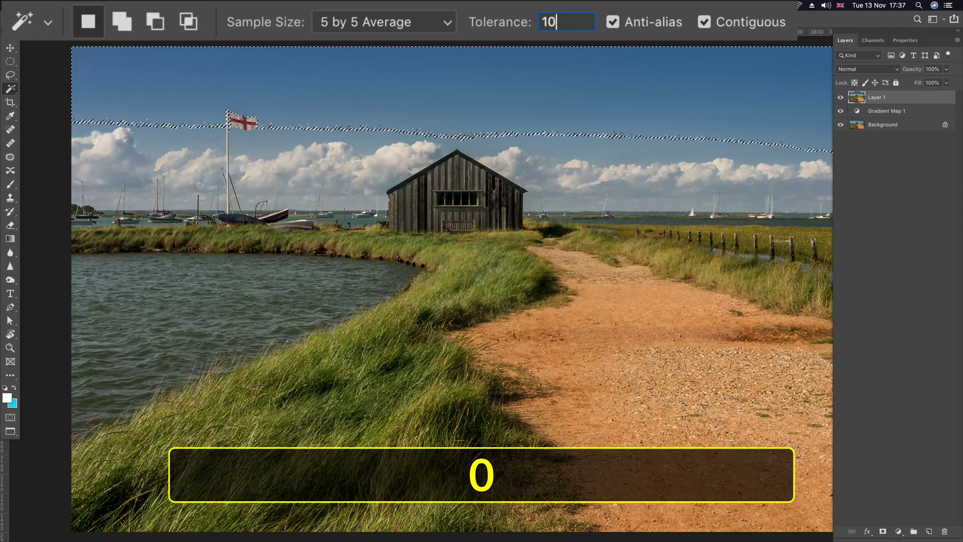
pyautogui.press('Return')
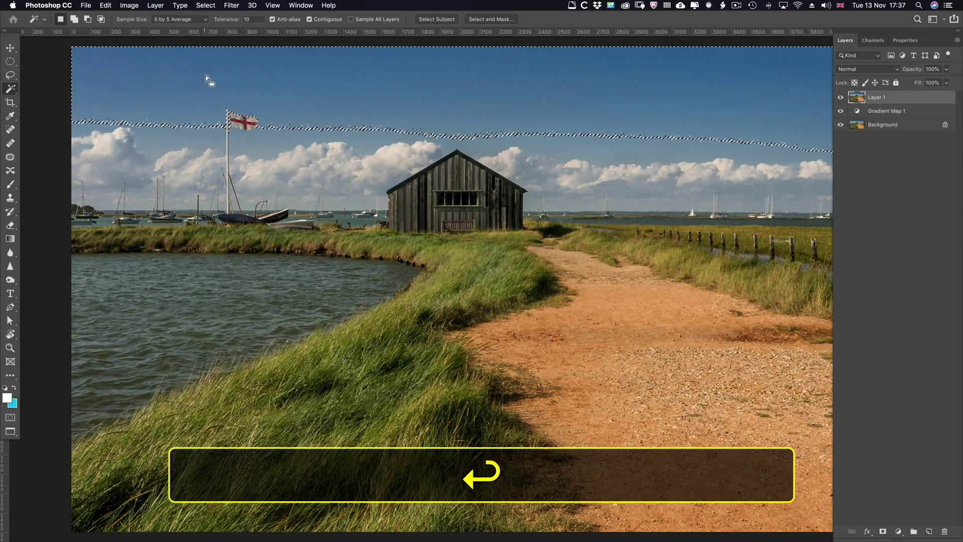
pyautogui.click(205, 5)
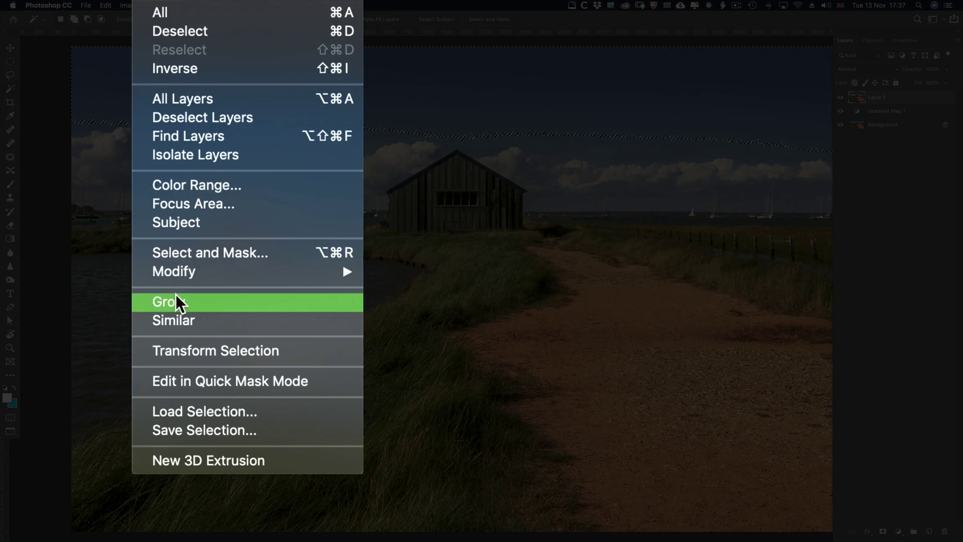
pyautogui.press('Escape')
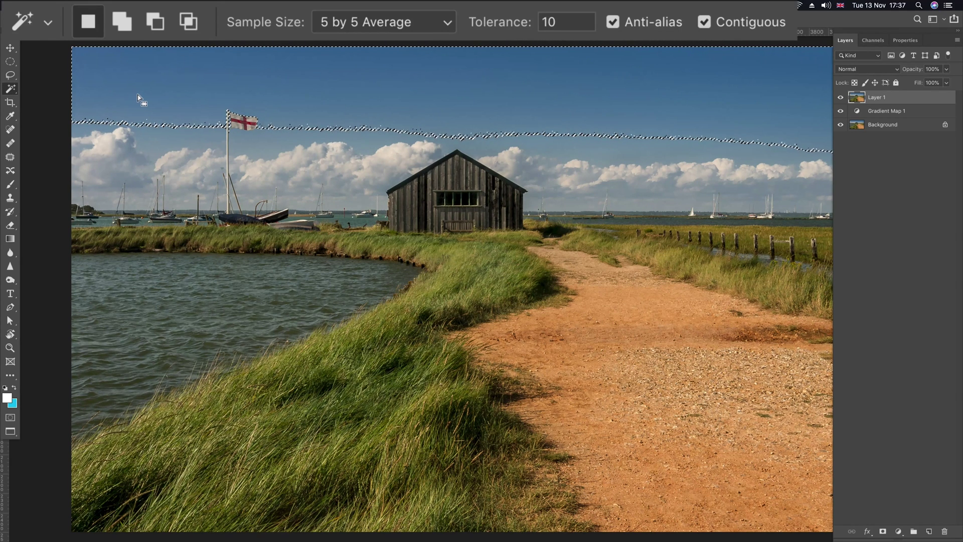
pyautogui.click(11, 90)
pyautogui.click(50, 86)
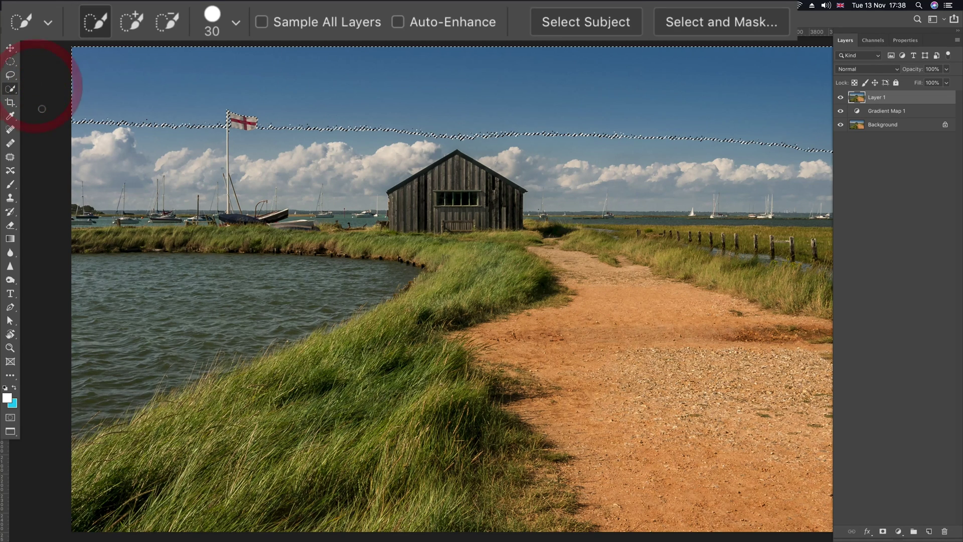
pyautogui.click(206, 5)
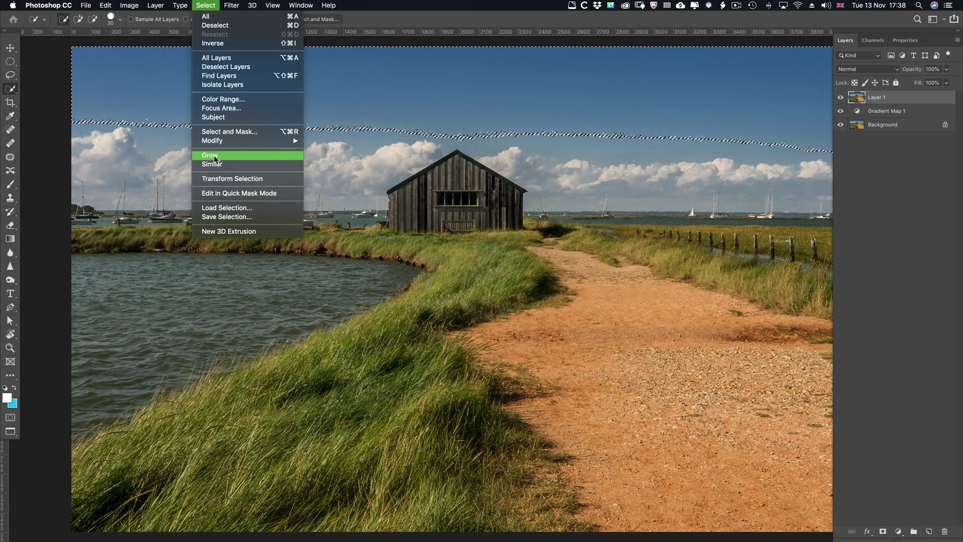
pyautogui.click(11, 92)
pyautogui.click(16, 92)
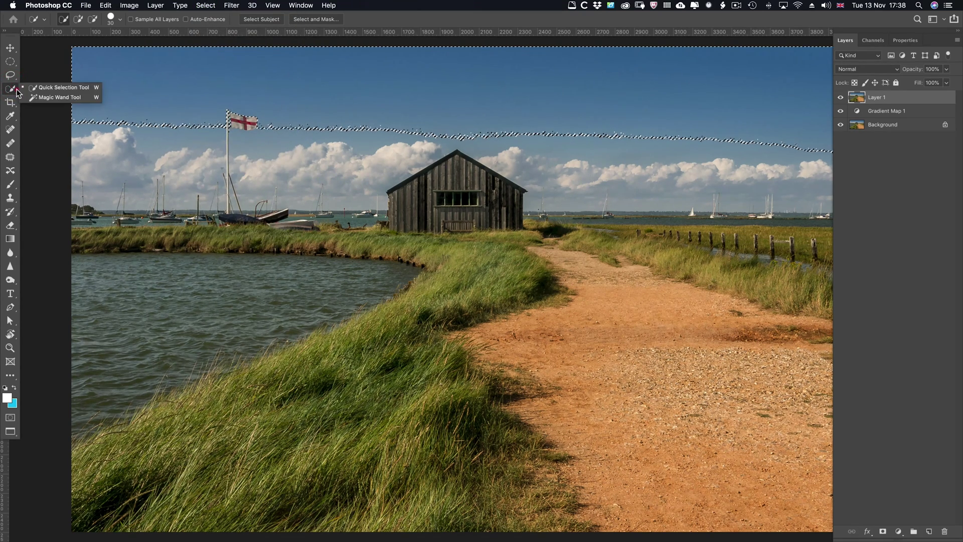
pyautogui.click(34, 97)
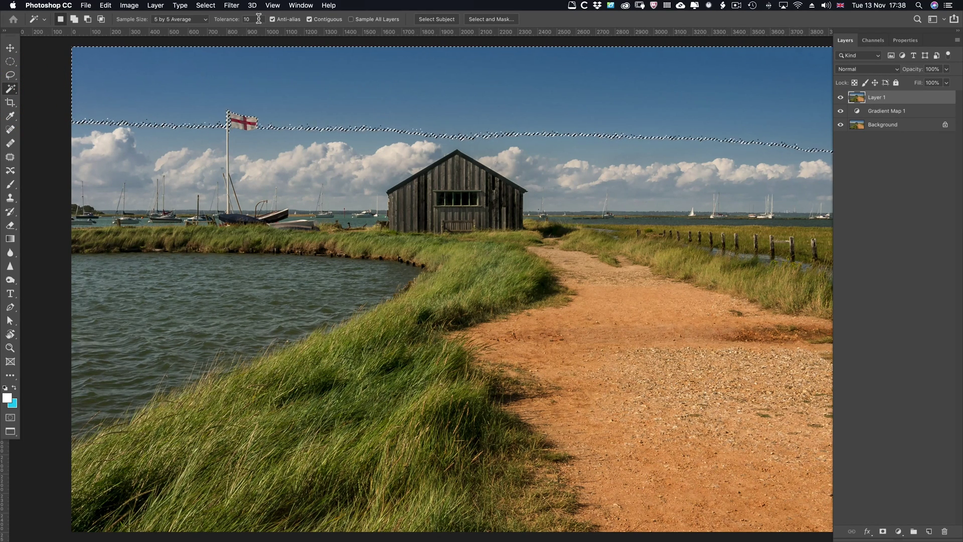
# Step: Apply Select > Grow three times to the sky selection at tolerance 10
pyautogui.click(205, 5)
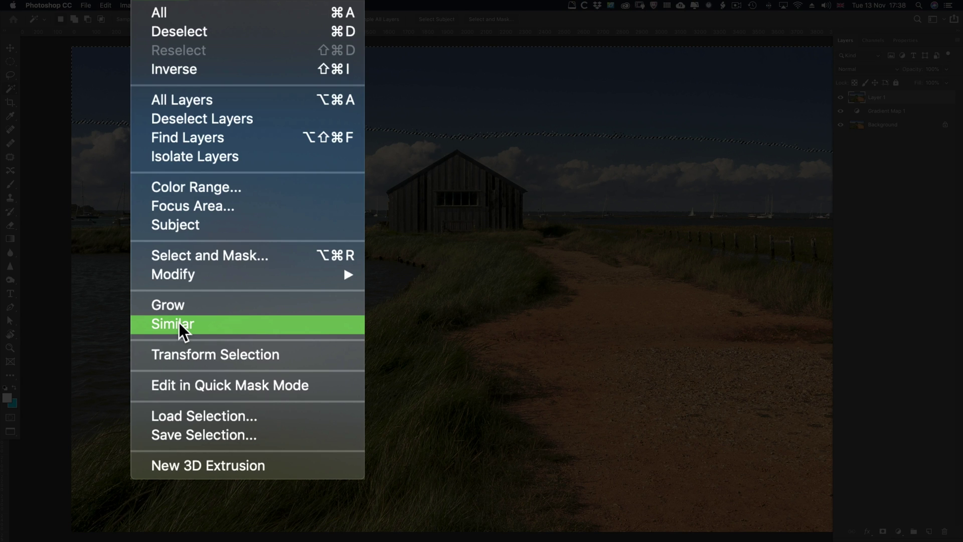
pyautogui.click(173, 305)
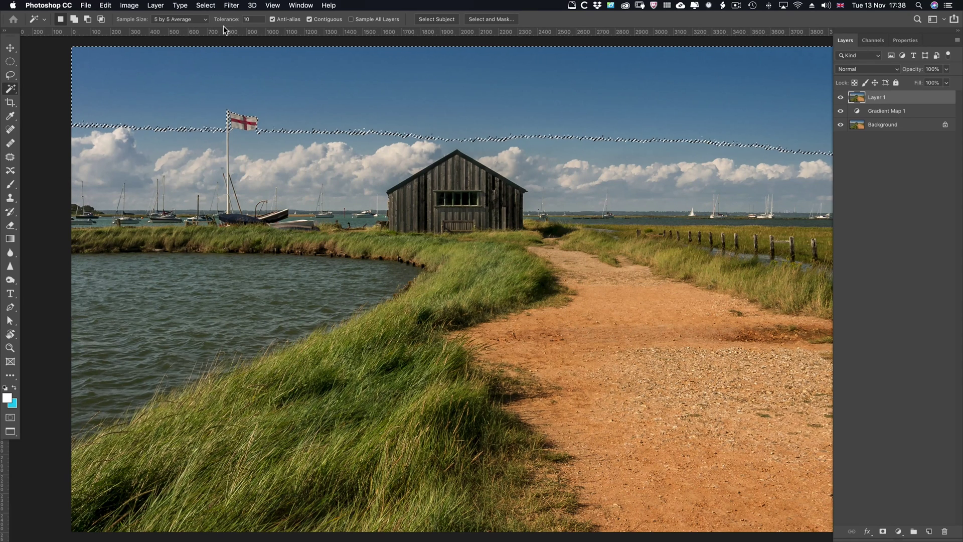
pyautogui.click(206, 5)
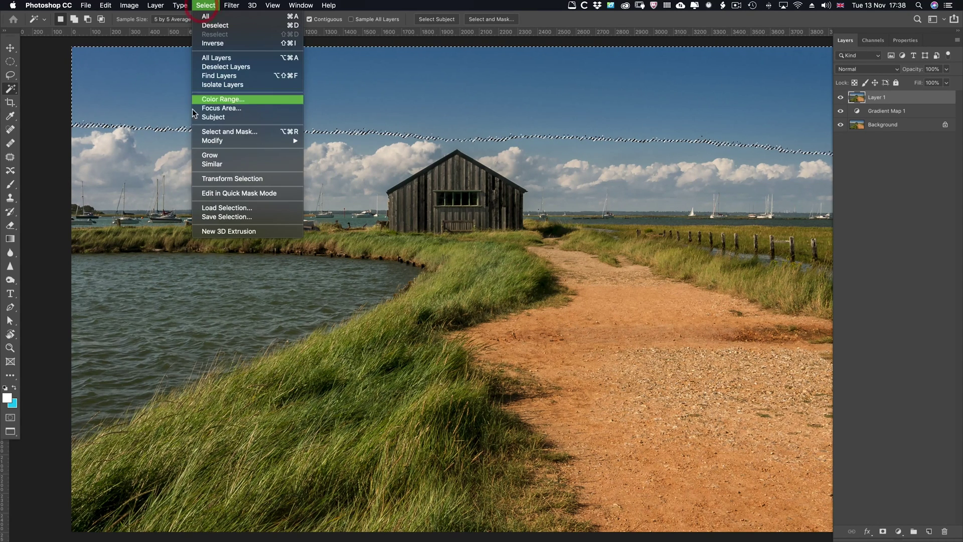
pyautogui.click(199, 154)
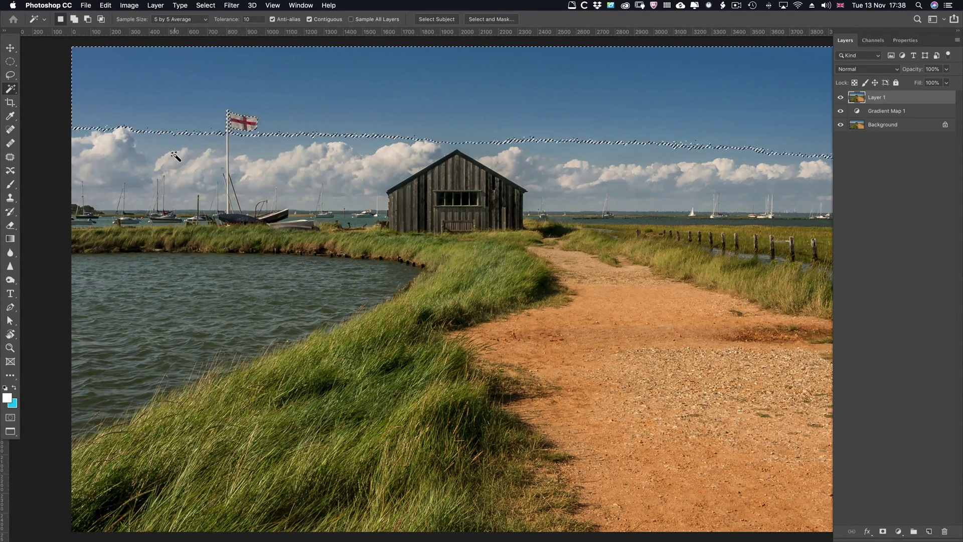
pyautogui.click(205, 5)
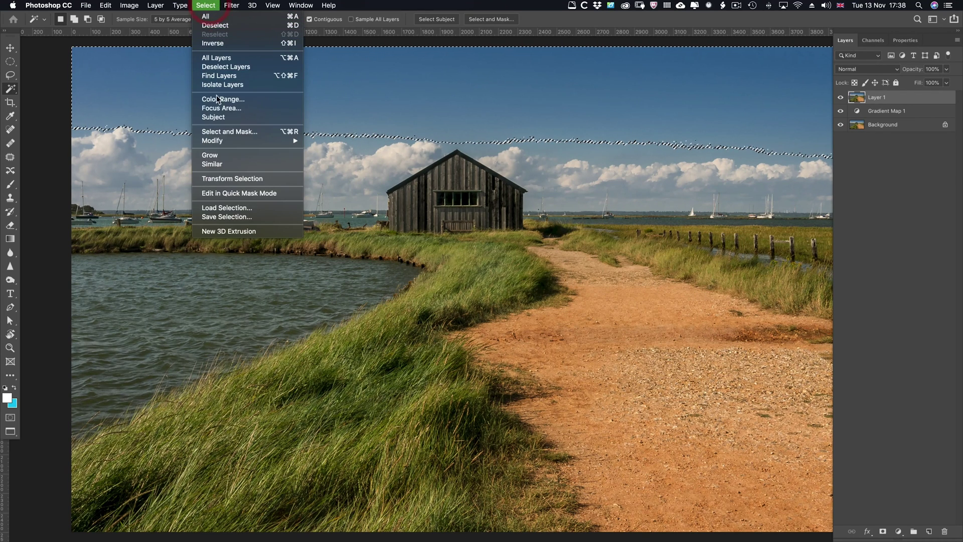
pyautogui.click(215, 154)
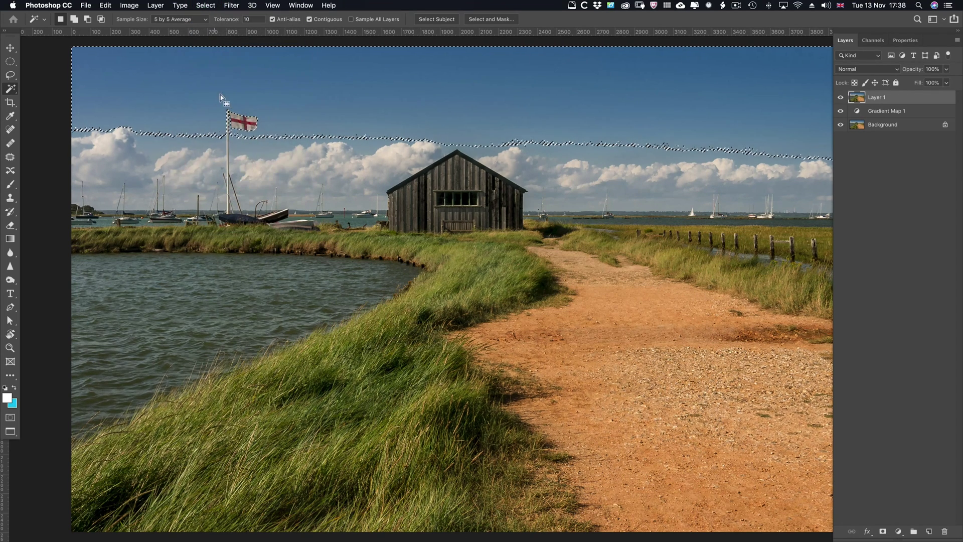
# Step: Set tolerance to 15 and apply Select > Grow so the sky reaches the cloud tops and flag
pyautogui.click(253, 20)
pyautogui.press('Return')
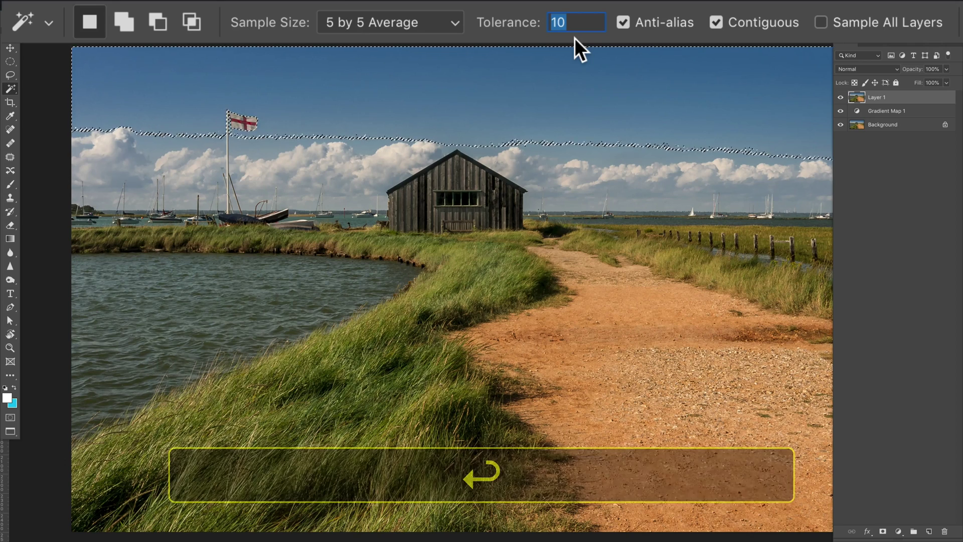
pyautogui.write('15')
pyautogui.press('Return')
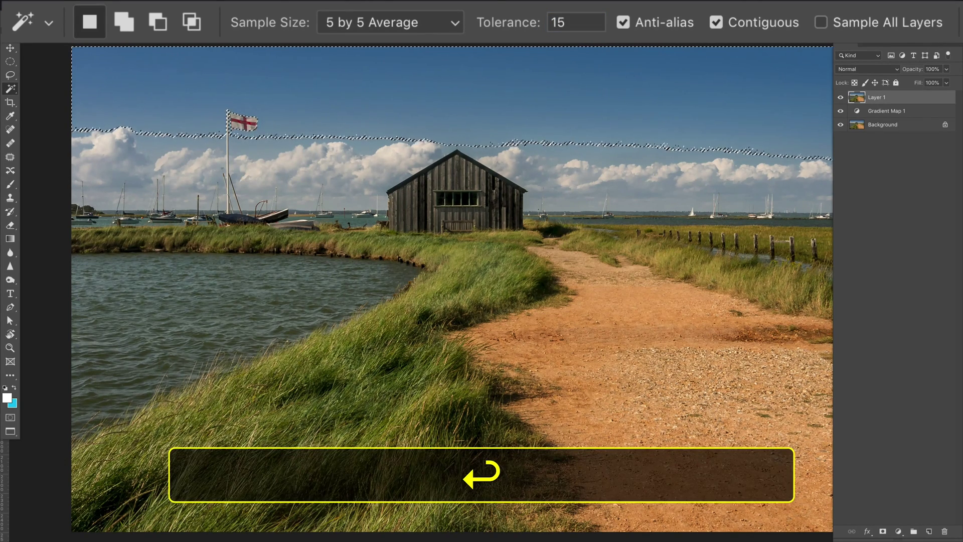
pyautogui.click(206, 5)
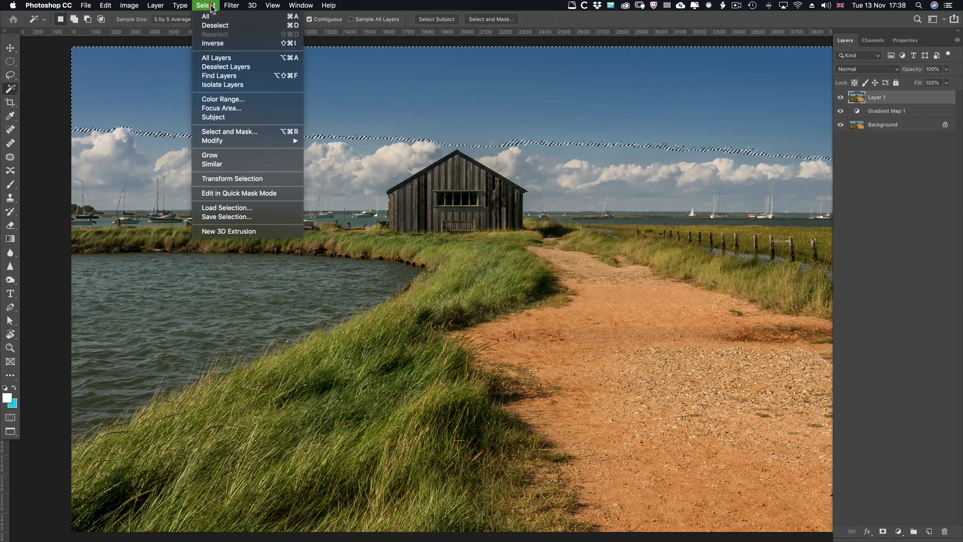
pyautogui.click(211, 153)
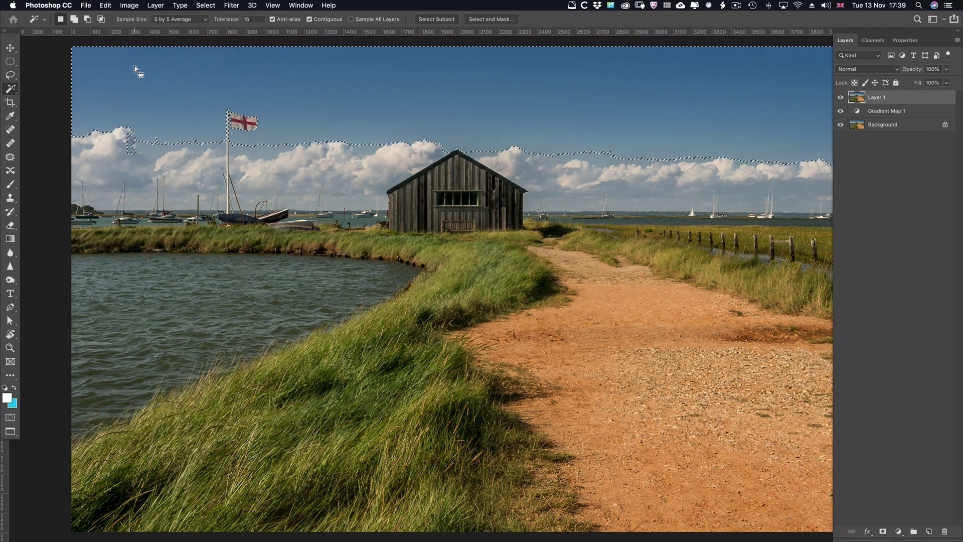
pyautogui.press('Return')
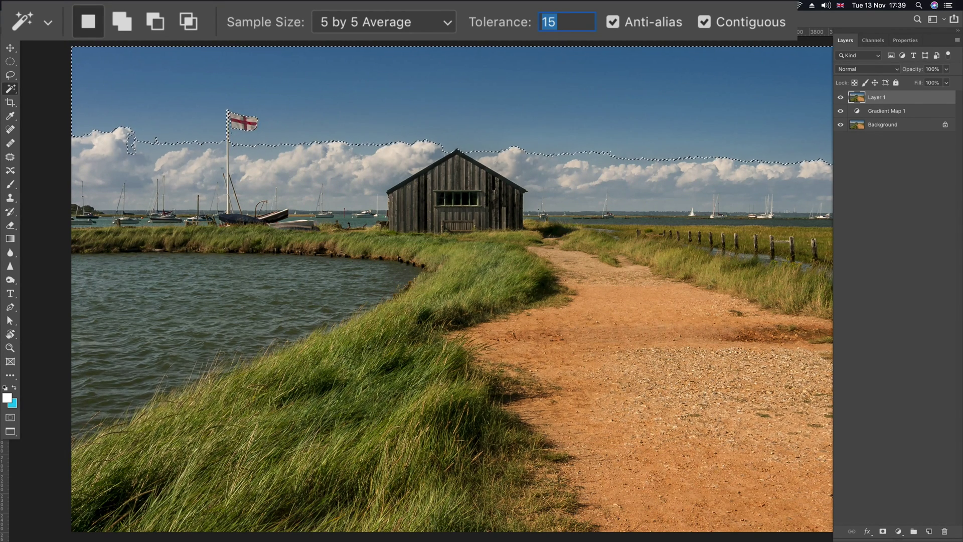
# Step: Reselect the sky with the Magic Wand at Tolerance 4
pyautogui.write('4')
pyautogui.press('Return')
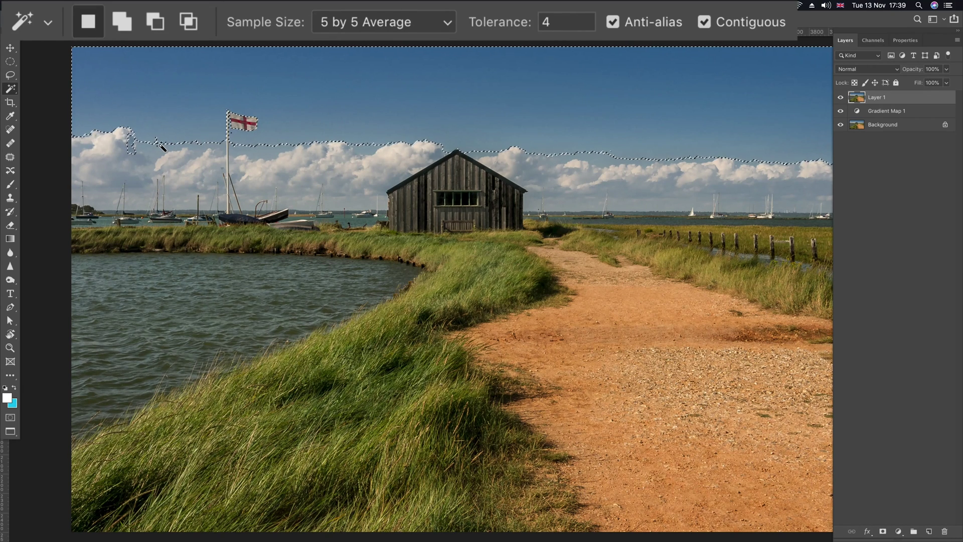
pyautogui.click(157, 149)
# Step: Subtract a small loop at the cloud edge, then undo a trial sky addition near the left clouds
pyautogui.press('shift')
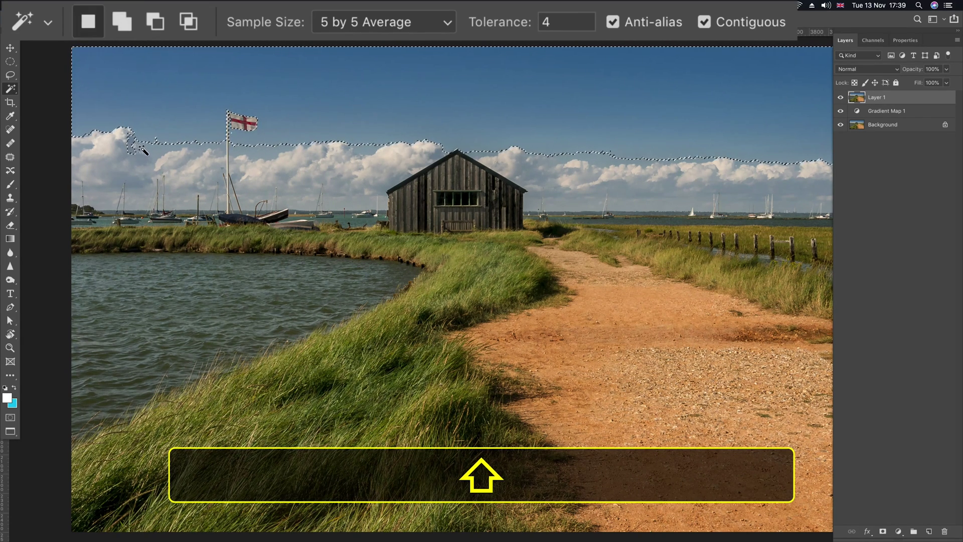
pyautogui.press('alt')
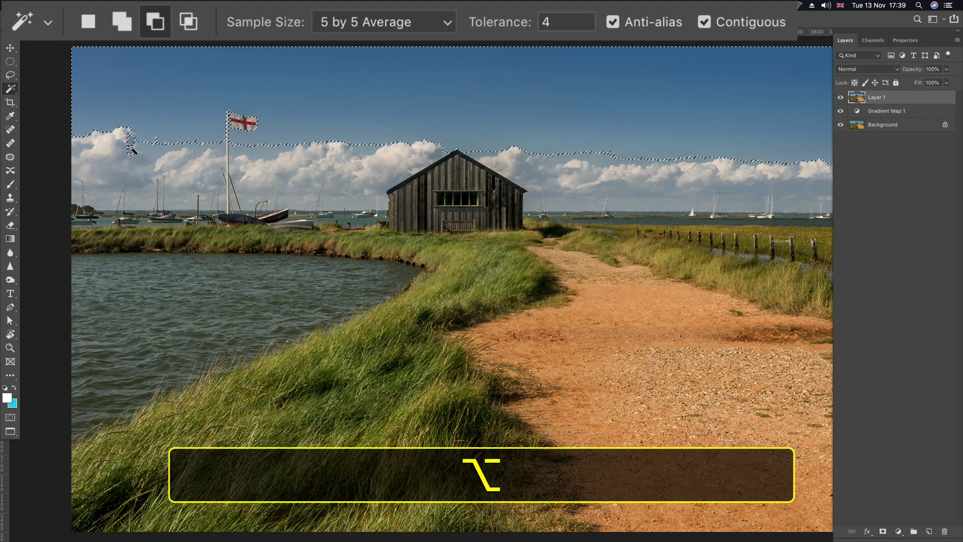
pyautogui.keyDown('alt'); pyautogui.click(131, 150); pyautogui.keyUp('alt')
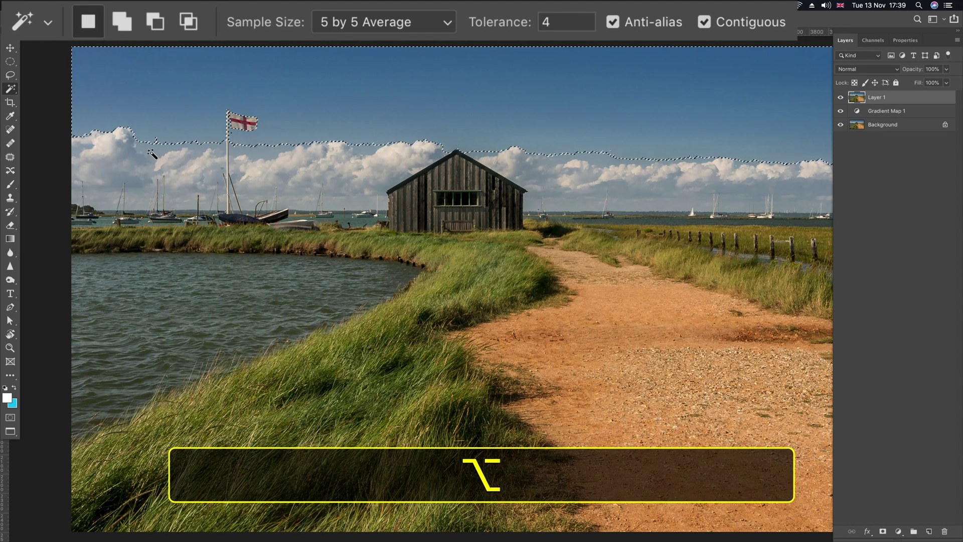
pyautogui.keyDown('shift'); pyautogui.click(152, 155); pyautogui.keyUp('shift')
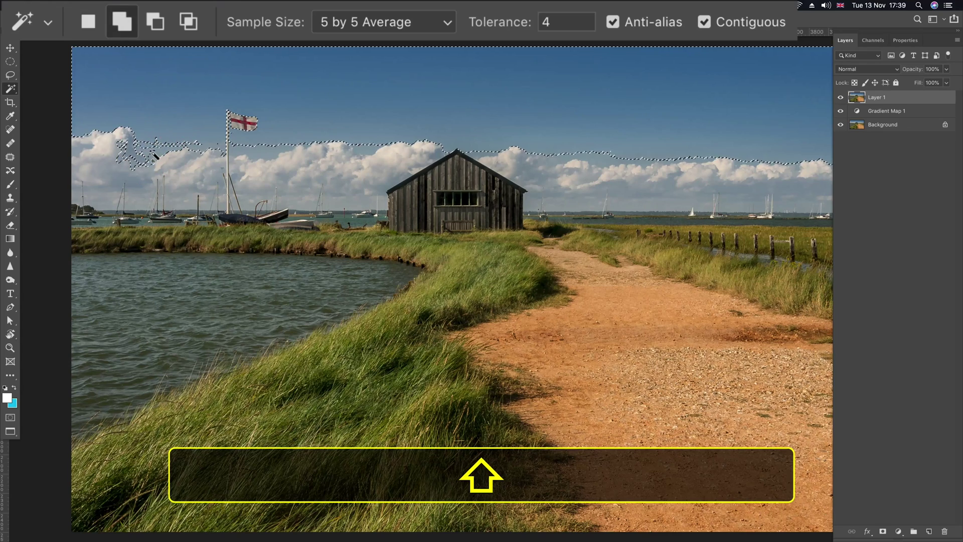
pyautogui.press('super+z')
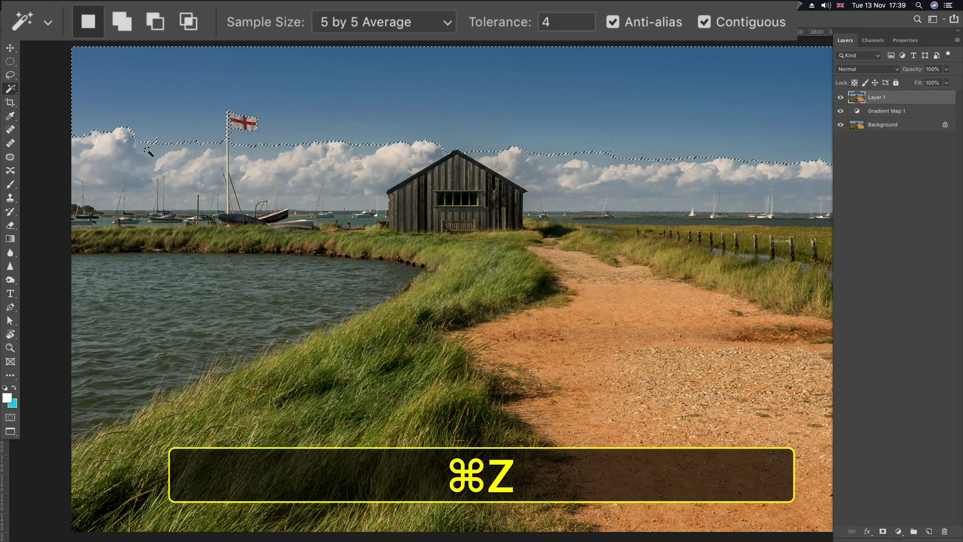
# Step: Set the wand Tolerance to 2 in add-to-selection mode
pyautogui.press('Return')
pyautogui.write('2')
pyautogui.press('Return')
pyautogui.press('shift')
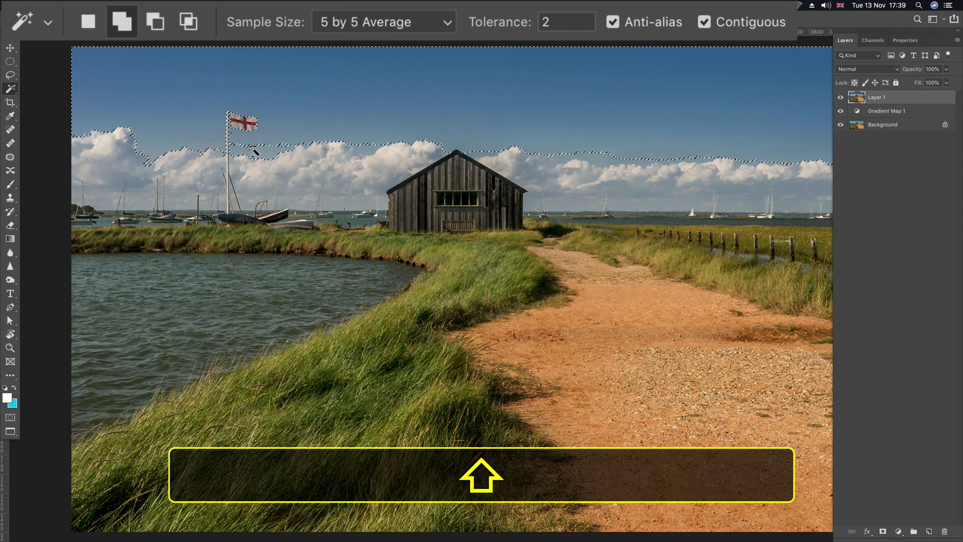
# Step: Add the missed sky near the flag, cloud-edge pockets, barn roof and right-cloud gaps
pyautogui.keyDown('shift'); pyautogui.click(254, 150); pyautogui.keyUp('shift')
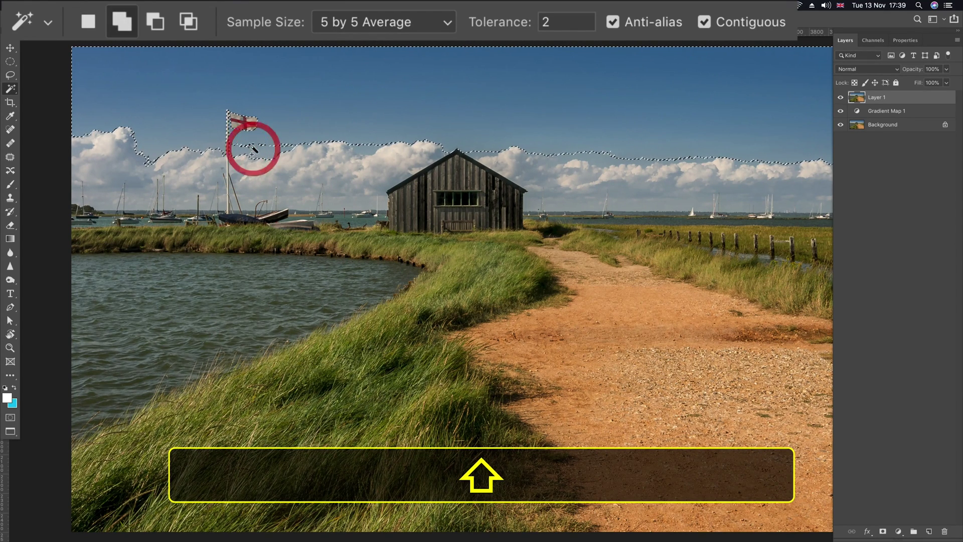
pyautogui.keyDown('shift'); pyautogui.click(366, 148); pyautogui.keyUp('shift')
pyautogui.keyDown('shift'); pyautogui.click(366, 143); pyautogui.keyUp('shift')
pyautogui.keyDown('shift'); pyautogui.click(477, 157); pyautogui.keyUp('shift')
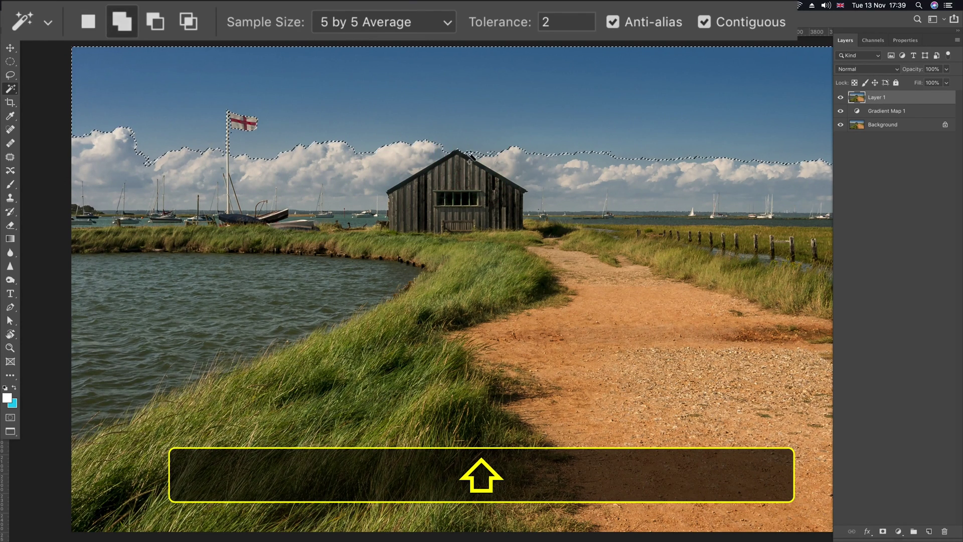
pyautogui.keyDown('shift'); pyautogui.click(479, 157); pyautogui.keyUp('shift')
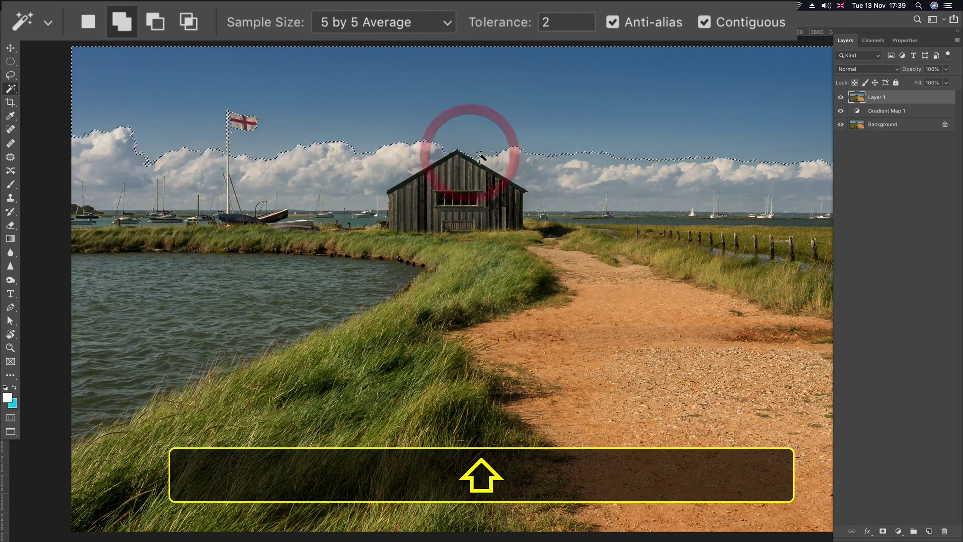
pyautogui.keyDown('shift'); pyautogui.click(555, 160); pyautogui.keyUp('shift')
pyautogui.keyDown('shift'); pyautogui.click(563, 155); pyautogui.keyUp('shift')
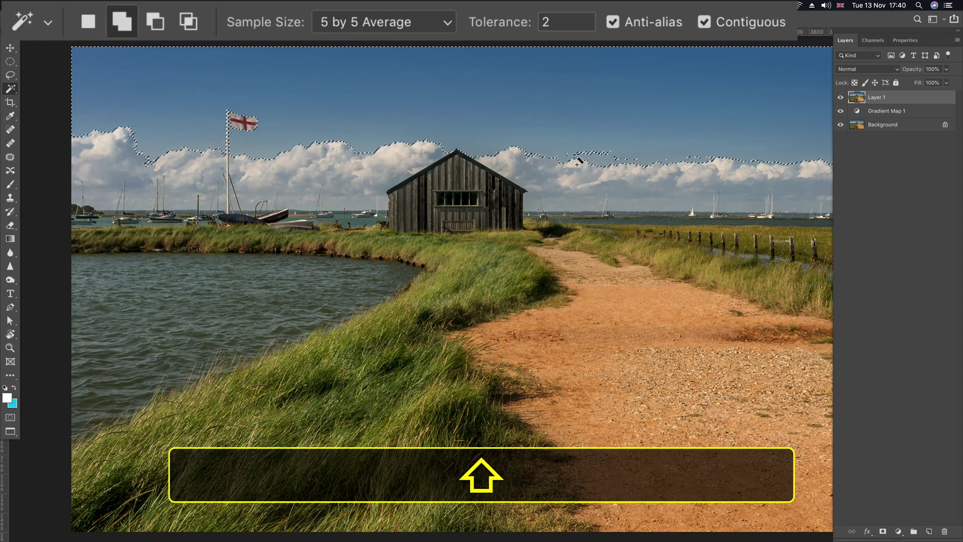
pyautogui.keyDown('shift'); pyautogui.click(579, 158); pyautogui.keyUp('shift')
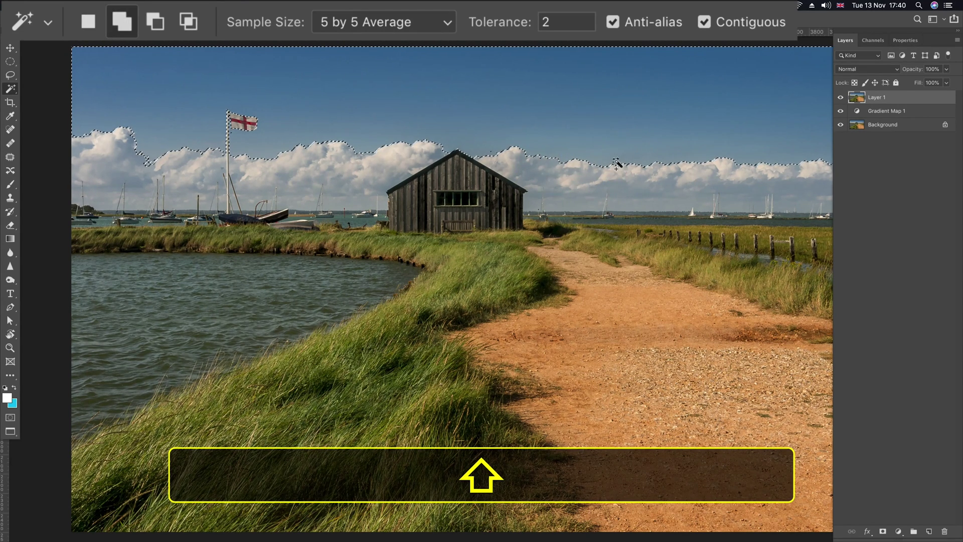
pyautogui.keyDown('shift'); pyautogui.click(617, 161); pyautogui.keyUp('shift')
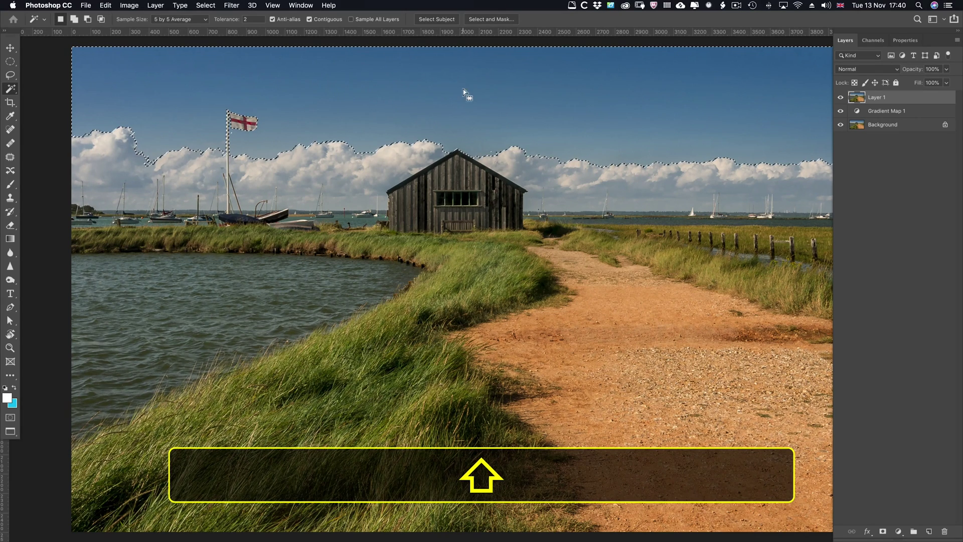
pyautogui.click(498, 17)
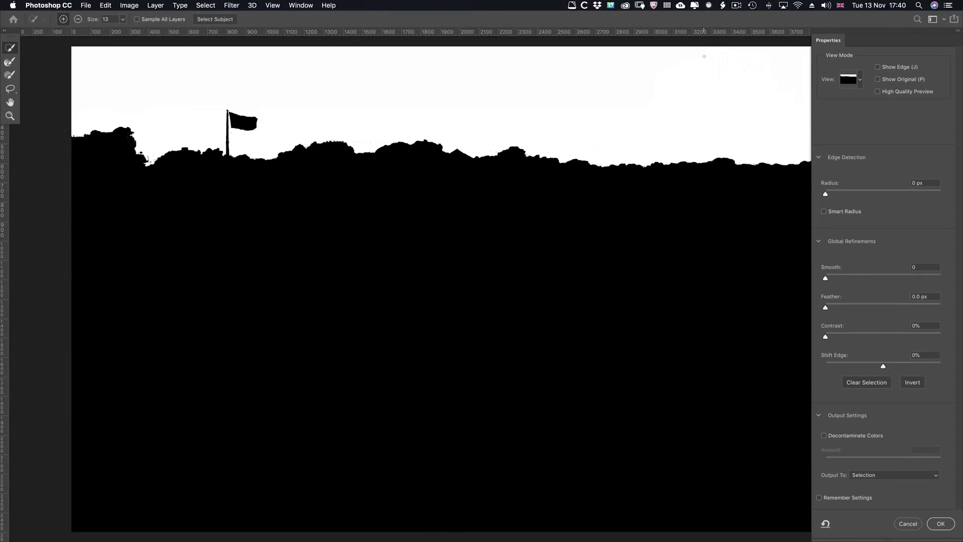
pyautogui.click(860, 80)
pyautogui.click(843, 141)
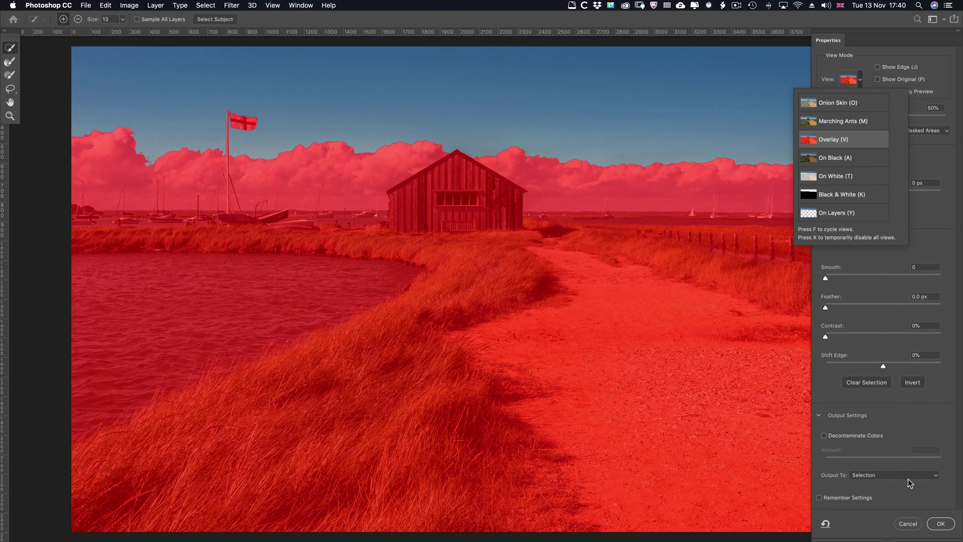
pyautogui.click(914, 522)
pyautogui.click(909, 523)
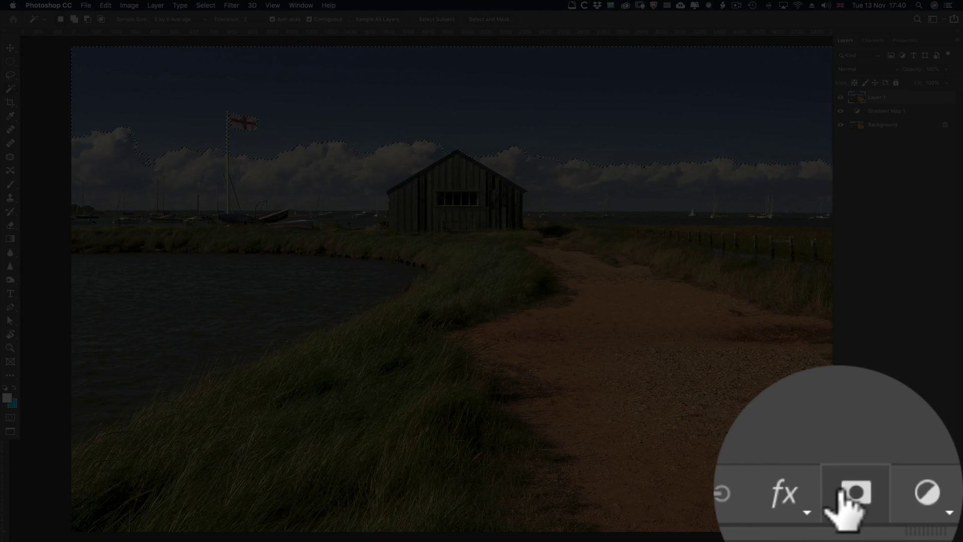
# Step: Add a layer mask to Layer 1 from the sky selection and invert it in Properties
pyautogui.click(883, 531)
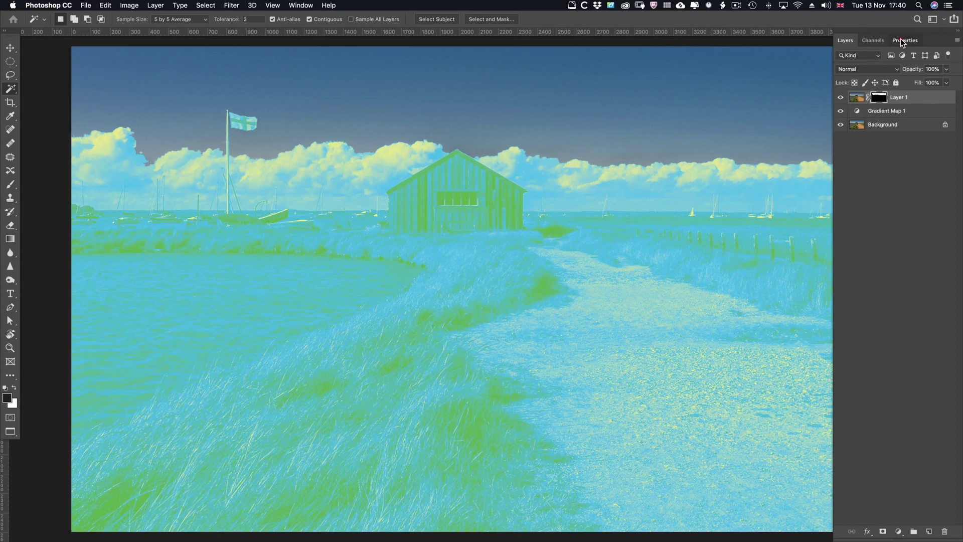
pyautogui.click(903, 41)
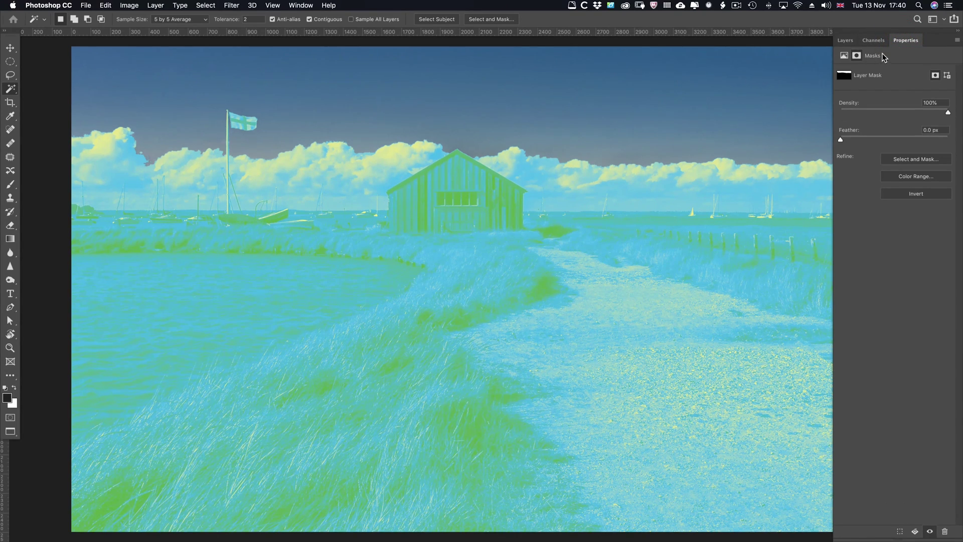
pyautogui.click(909, 194)
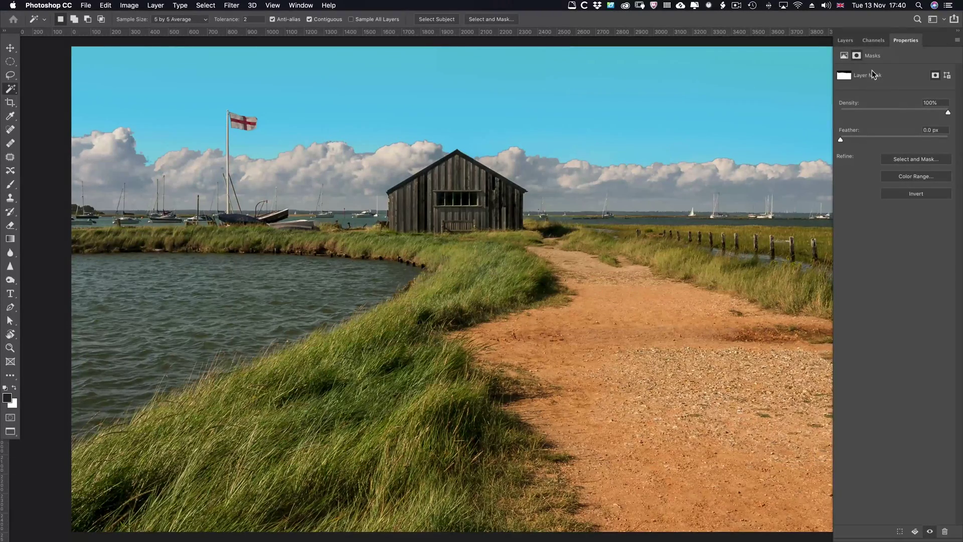
pyautogui.click(845, 40)
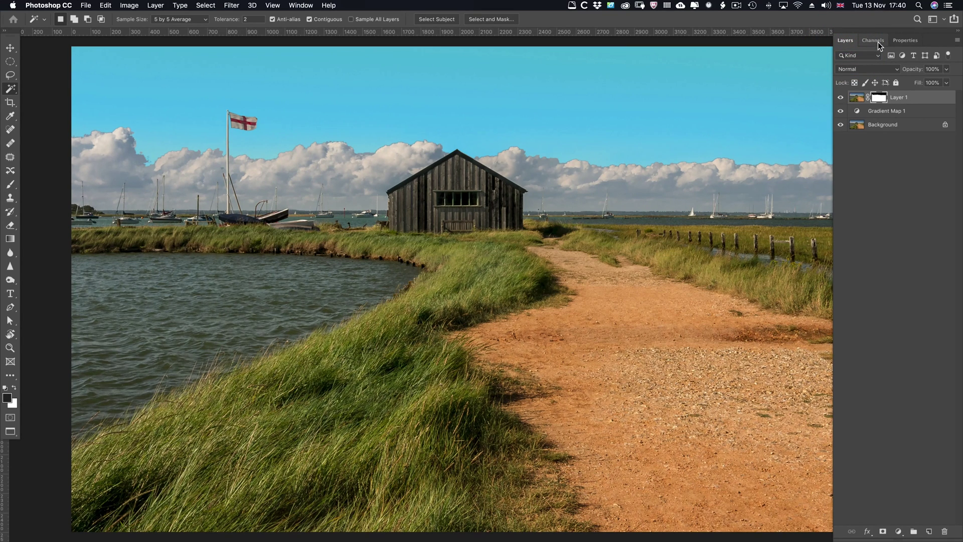
# Step: Drag the Layer 1 mask's Feather slider to about 3 px
pyautogui.click(895, 41)
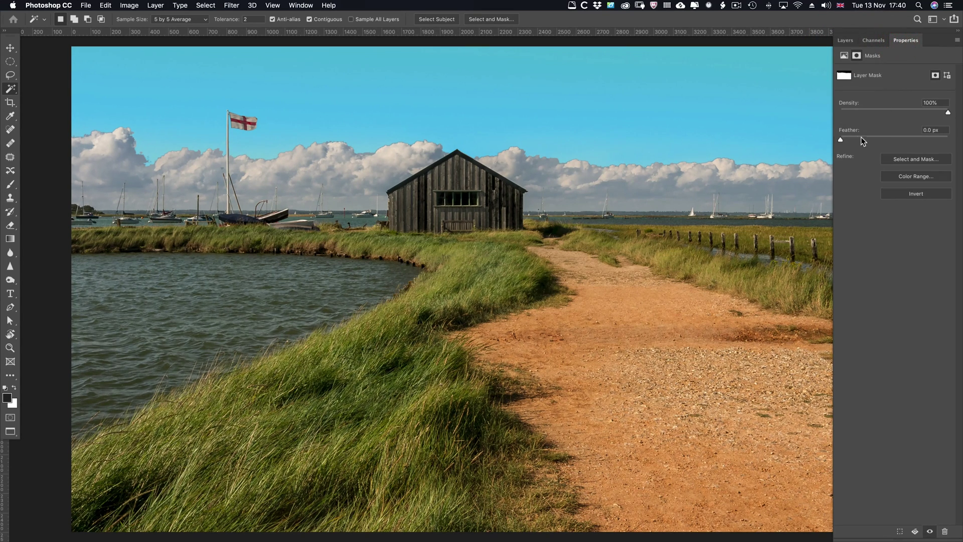
pyautogui.moveTo(842, 137); pyautogui.dragTo(853, 140)
pyautogui.moveTo(855, 140); pyautogui.dragTo(860, 140)
# Step: Set the mask feather to 3.5 px, then open and close the Select menu unused
pyautogui.click(860, 139)
pyautogui.click(206, 6)
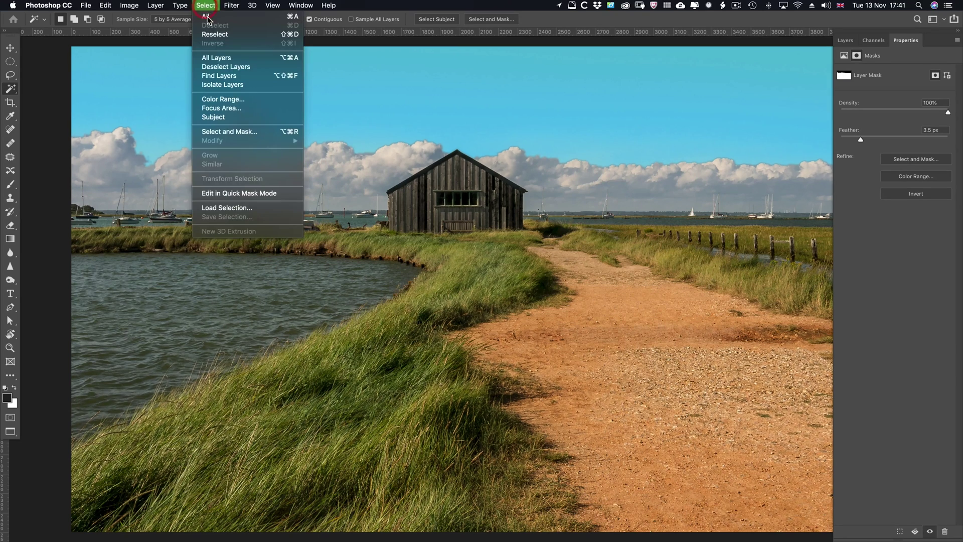
pyautogui.click(353, 15)
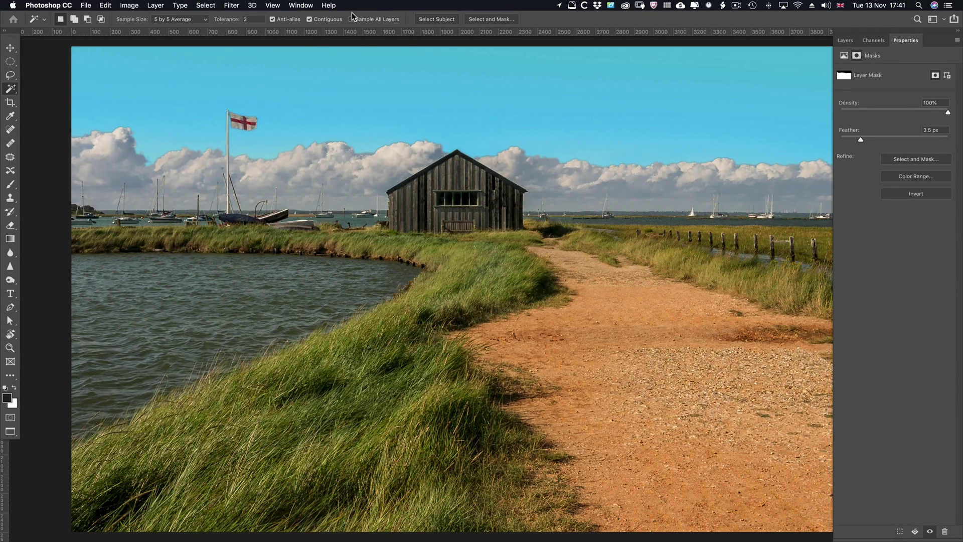